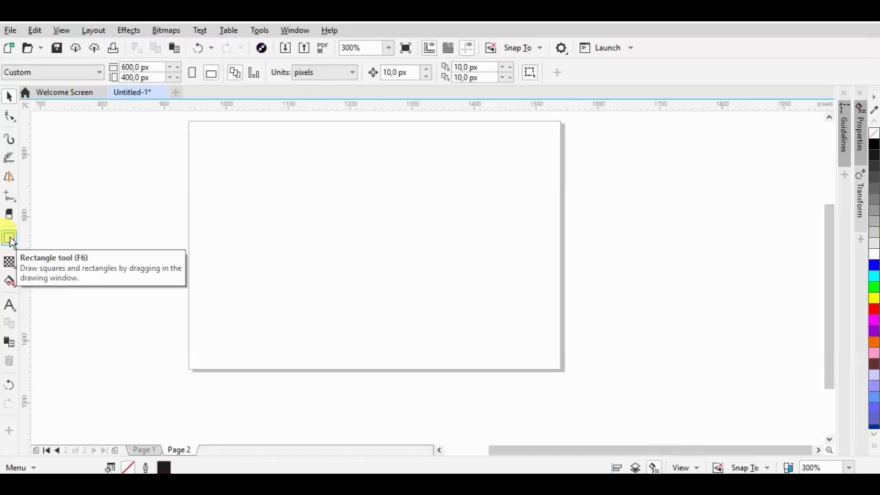
Draw a 258.33 × 258.33 px square frame on the page, then switch to the Bézier tool
left_click(9, 238)
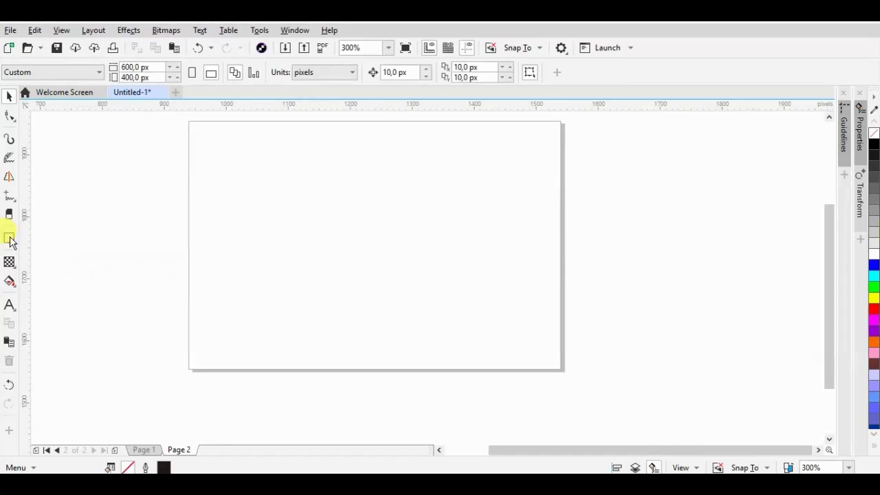
left_click_drag(286, 159, 447, 320)
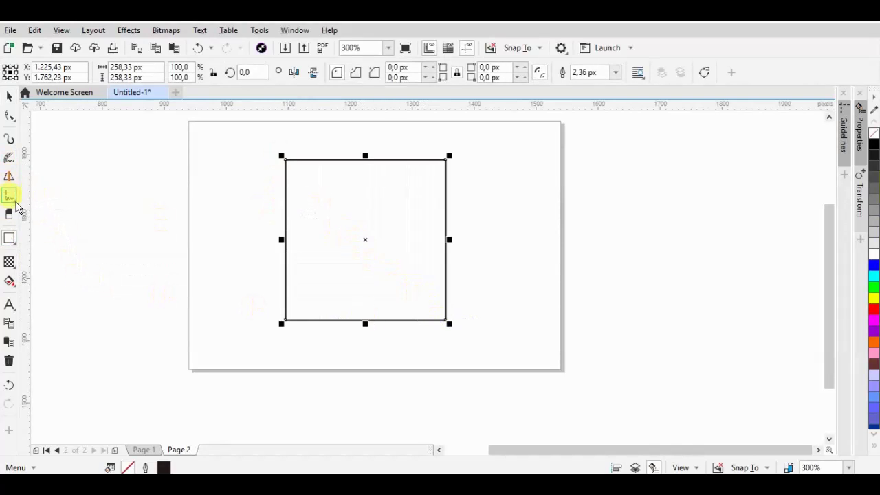
left_click(16, 204)
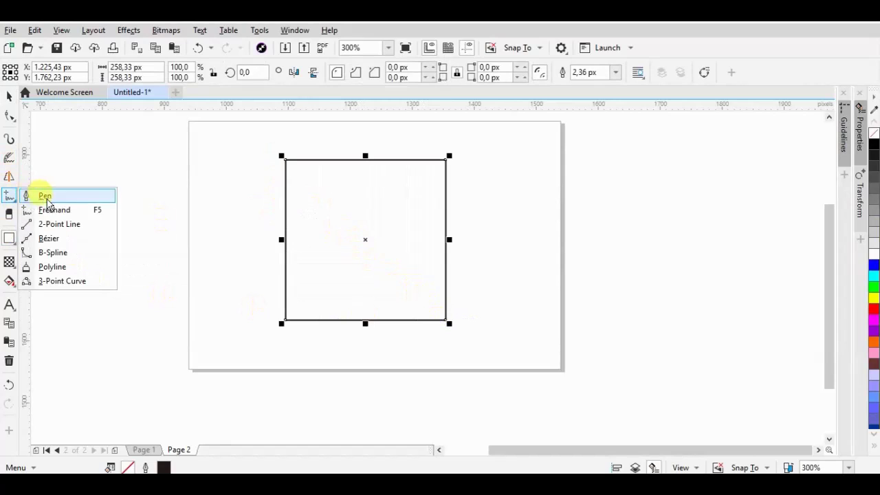
left_click(45, 238)
scroll(281, 172, "up", 1)
Draw a first triangle from the square's top-left corner, then undo it
left_click(289, 148)
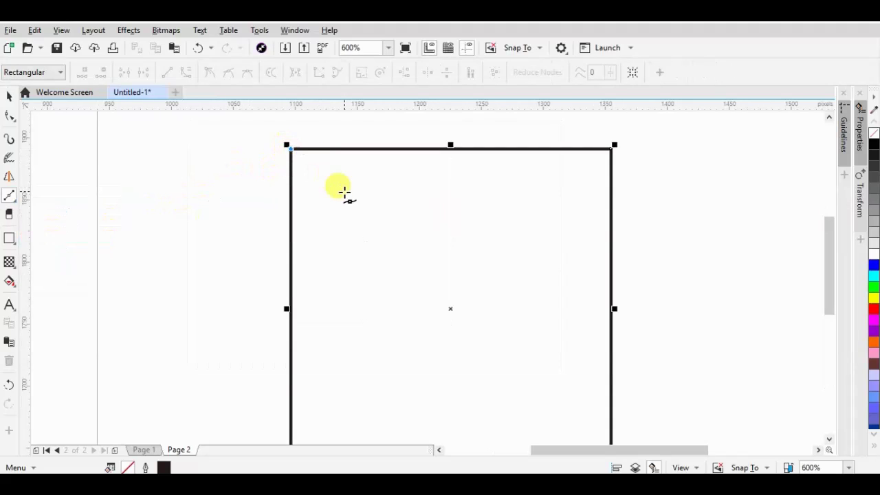
left_click(355, 194)
left_click(291, 220)
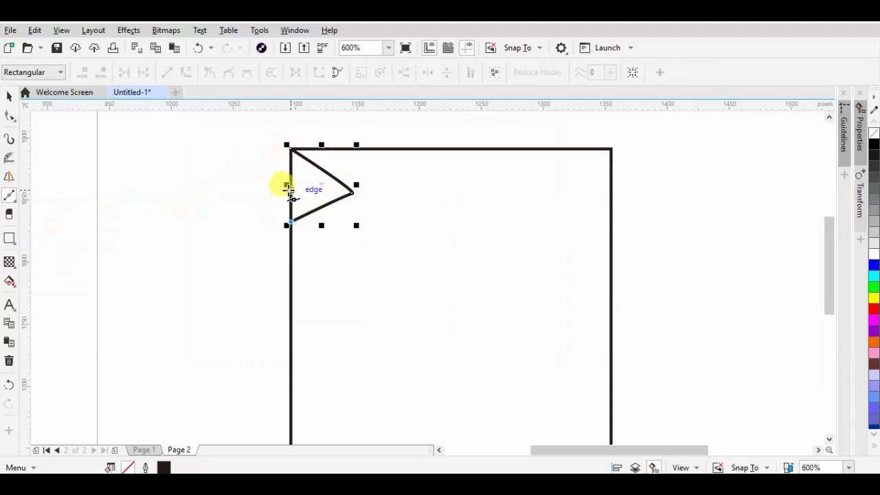
left_click(198, 47)
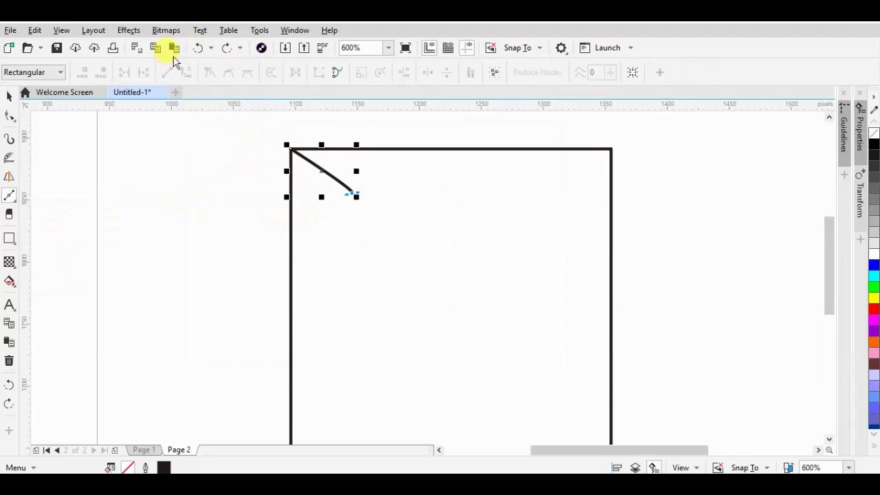
left_click(198, 48)
Draw a closed triangle at the top-left corner and link the top edge to its tip
left_click(289, 147)
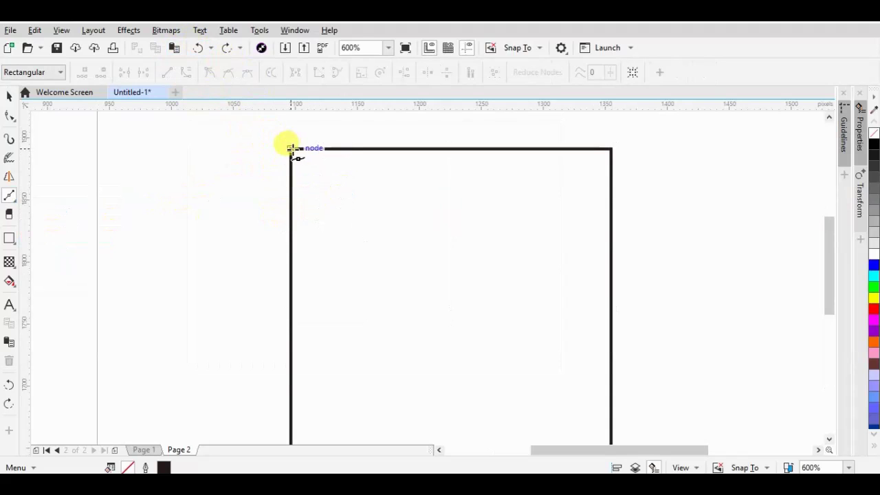
left_click(345, 177)
left_click(291, 207)
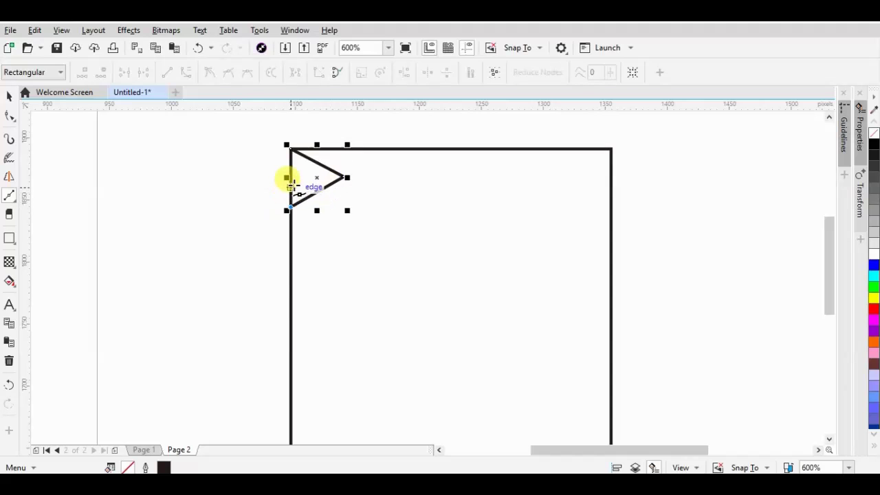
left_click(287, 147)
left_click(377, 149)
left_click(343, 177)
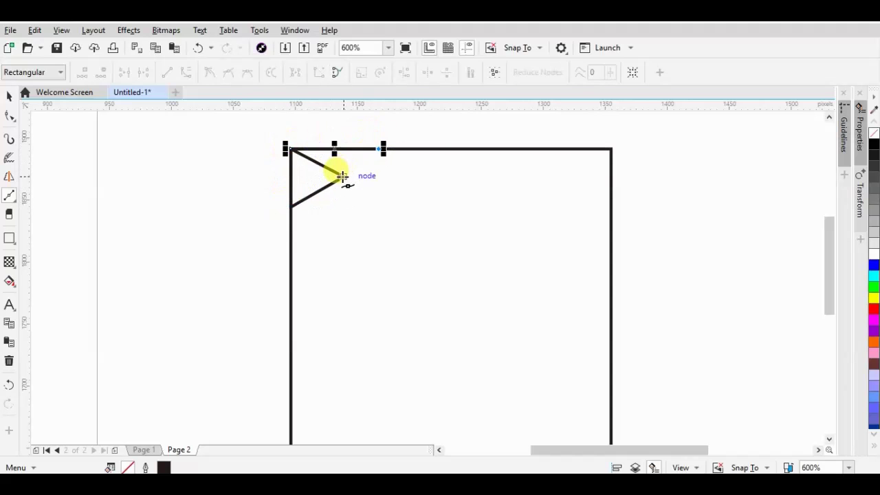
Add triangles between the first triangle's tip and the square's top edge
left_click(343, 177)
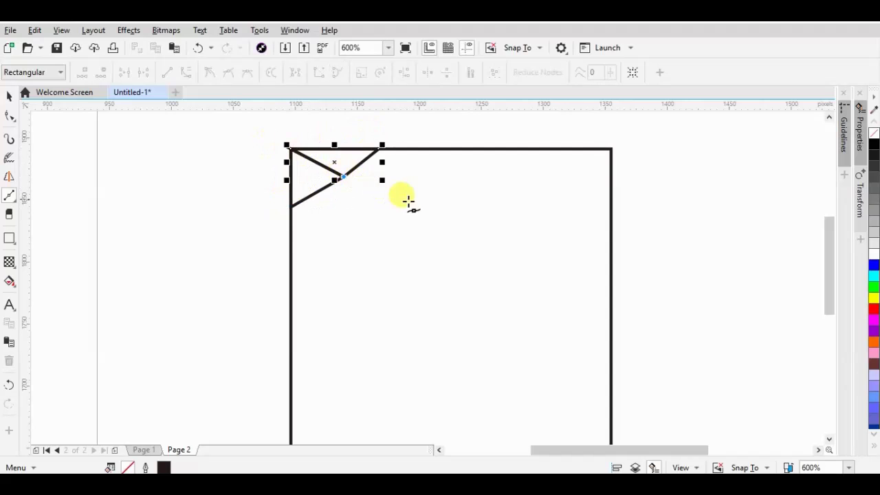
left_click(417, 205)
left_click(413, 148)
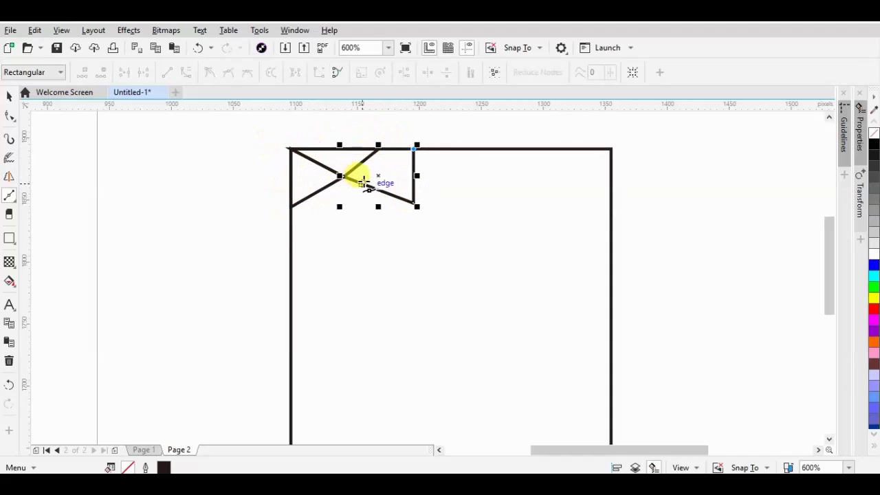
left_click(343, 177)
left_click(413, 149)
left_click(378, 148)
left_click(343, 177)
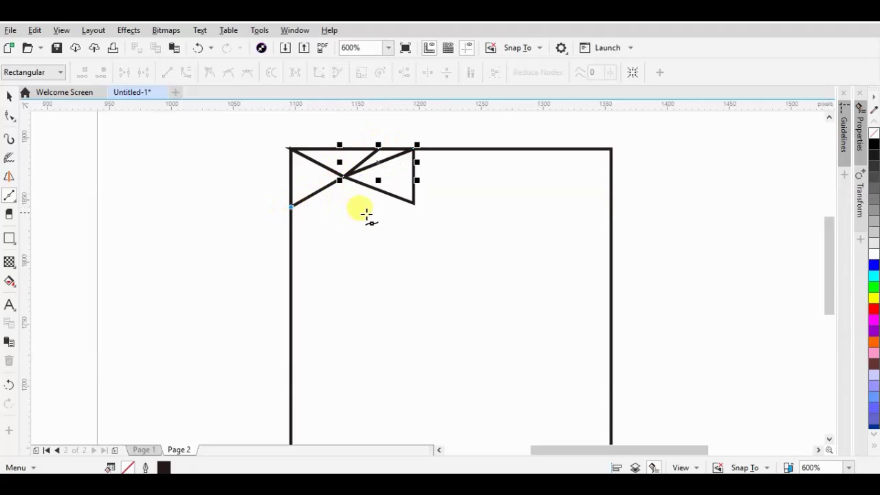
Add a lower triangle below the first ones, remove a stray line, and join the right corner
left_click_drag(376, 215, 291, 207)
mouse_move(343, 177)
left_mouse_down()
mouse_move(374, 216)
mouse_move(332, 267)
left_mouse_up()
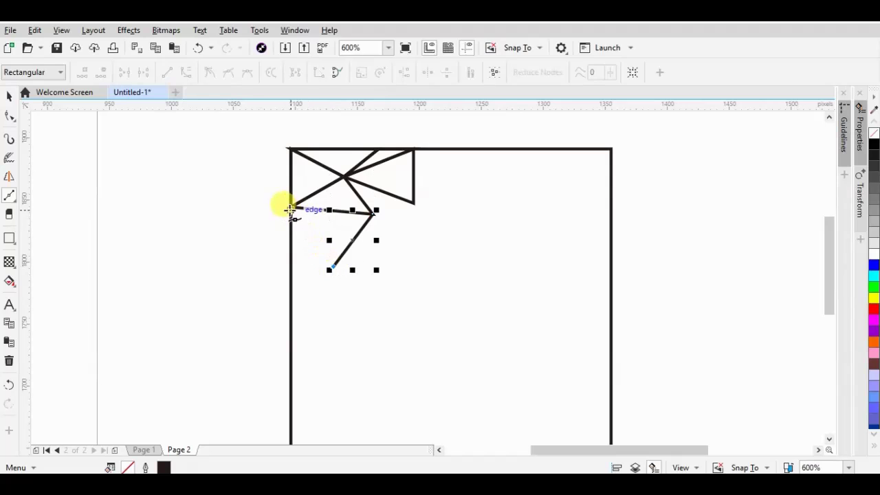
left_click_drag(291, 208, 332, 266)
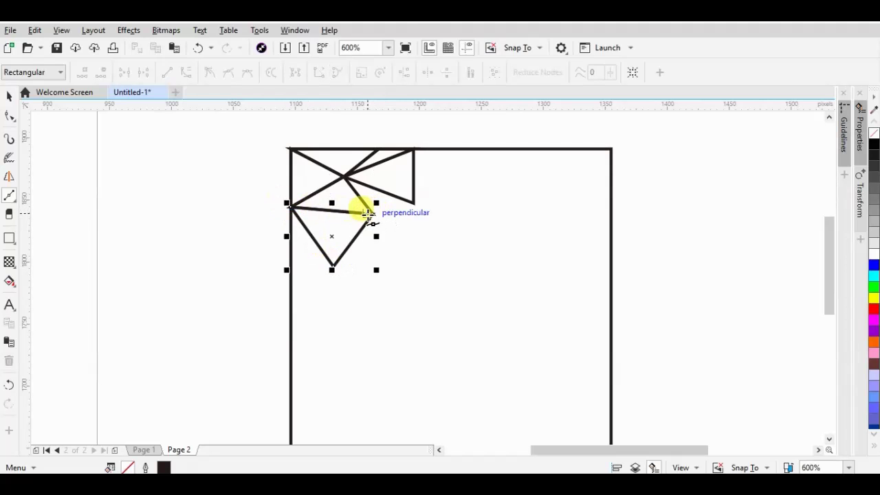
left_click_drag(290, 206, 188, 197)
left_click(198, 48)
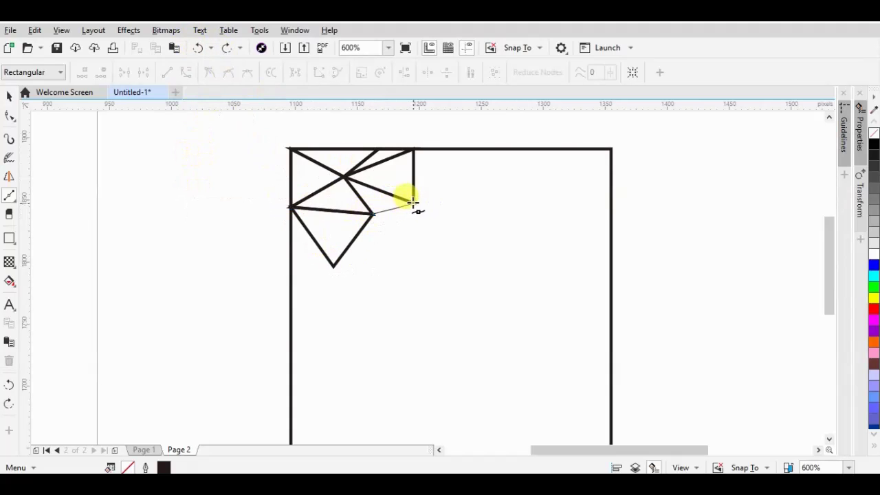
left_click_drag(415, 203, 341, 176)
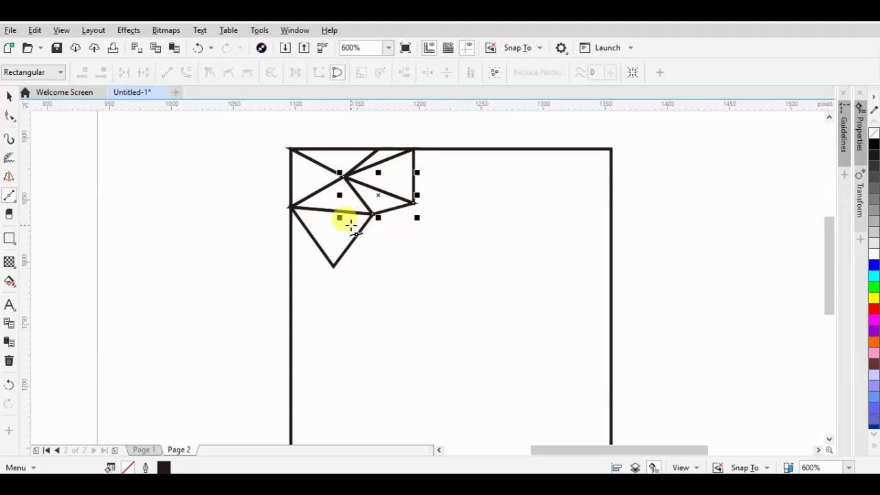
scroll(340, 196, "down", 3)
Add triangles below the right corner and along the square's top edge
scroll(321, 177, "up", 3)
left_click(316, 173)
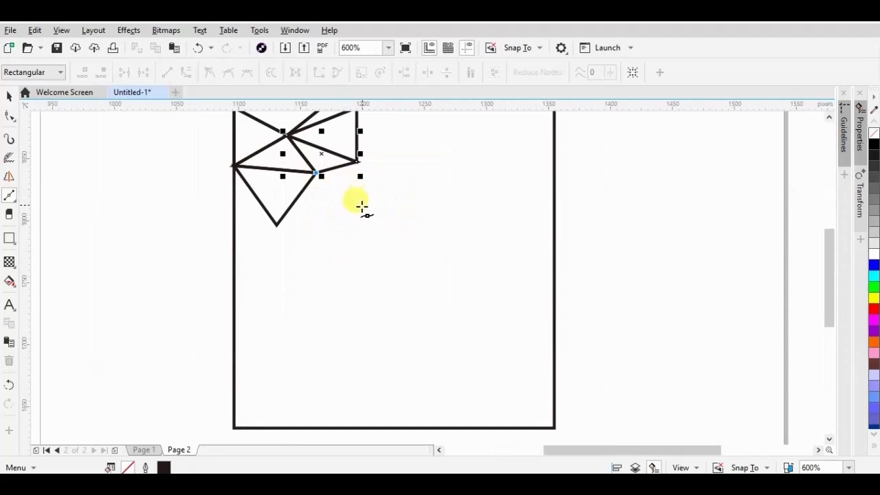
mouse_move(378, 217)
left_mouse_down()
mouse_move(355, 161)
mouse_move(315, 172)
left_mouse_up()
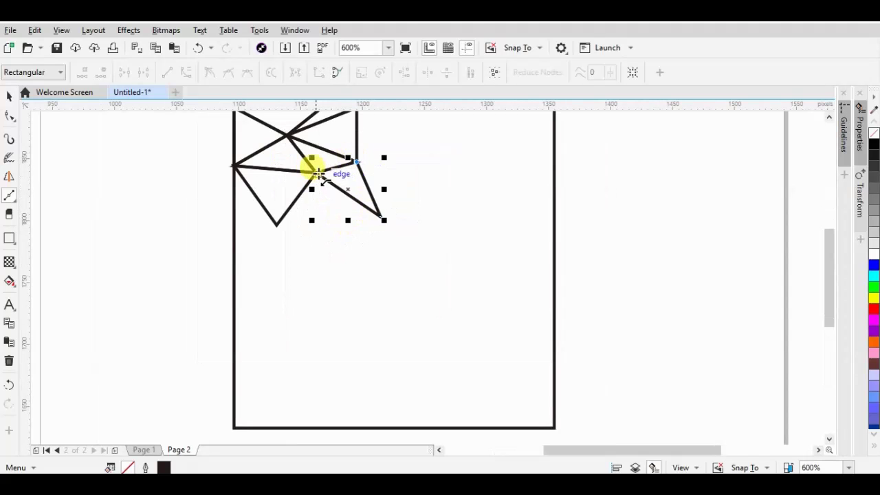
scroll(400, 251, "down", 1)
scroll(379, 177, "up", 1)
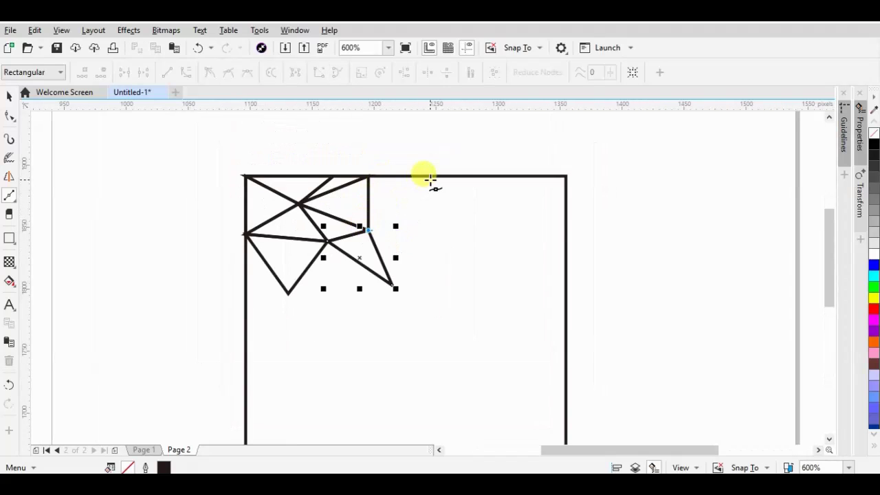
left_click_drag(366, 229, 431, 176)
left_click_drag(366, 177, 367, 232)
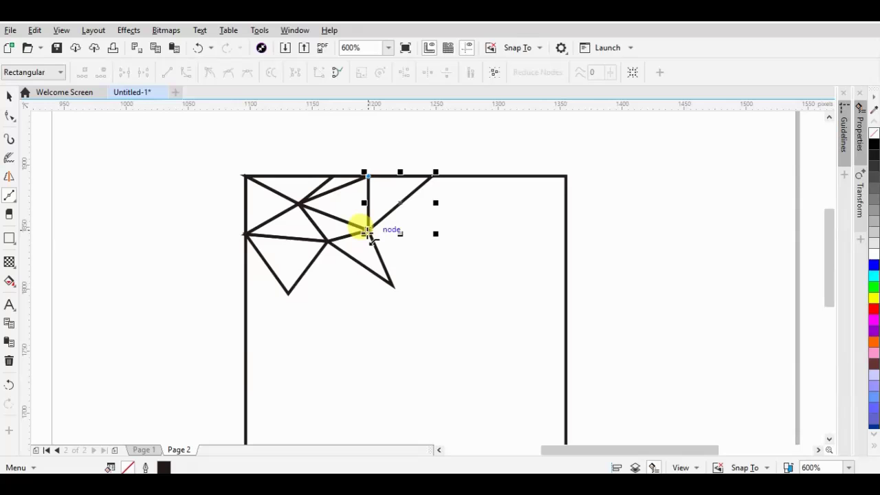
mouse_move(367, 232)
left_mouse_down()
mouse_move(482, 225)
mouse_move(428, 177)
left_mouse_up()
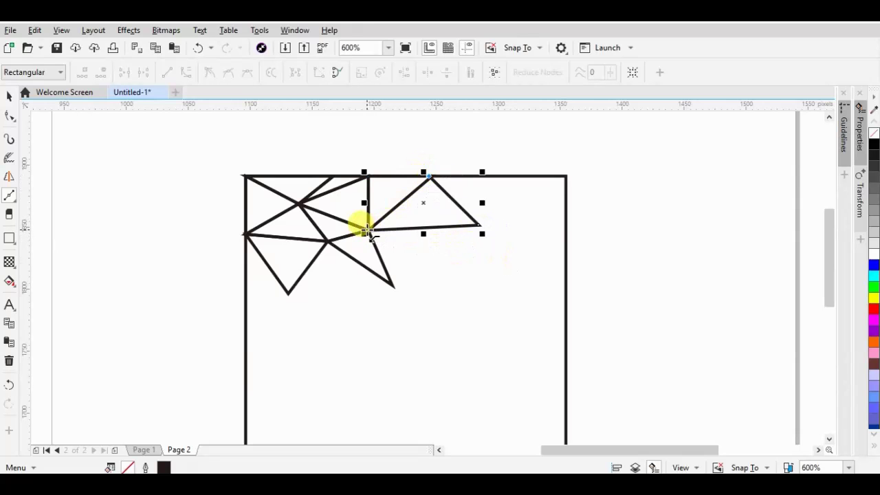
Extend the mesh downward with new triangles below and left of a lower node
scroll(484, 138, "down", 1)
scroll(448, 178, "up", 1)
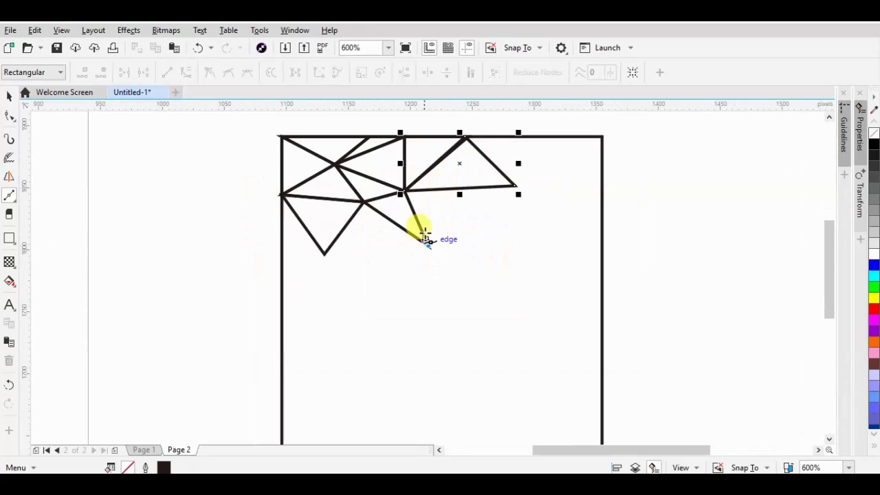
left_click_drag(402, 188, 516, 185)
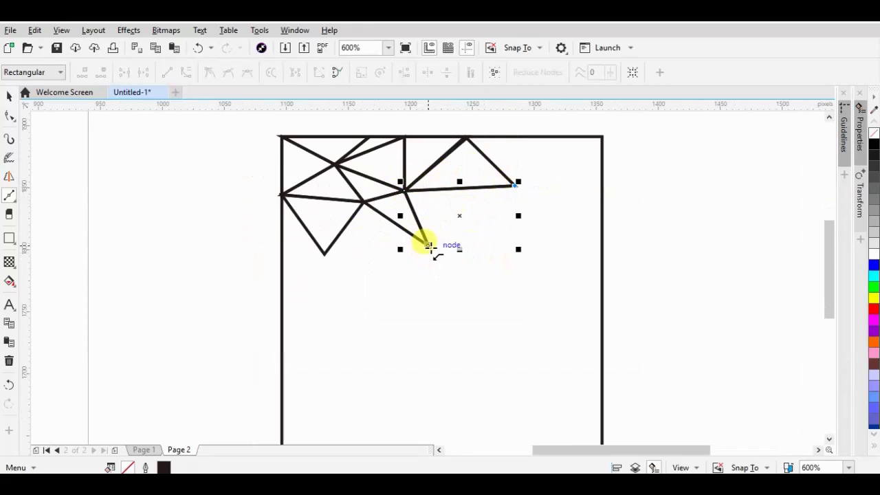
mouse_move(429, 245)
left_mouse_down()
mouse_move(468, 290)
mouse_move(390, 304)
left_mouse_up()
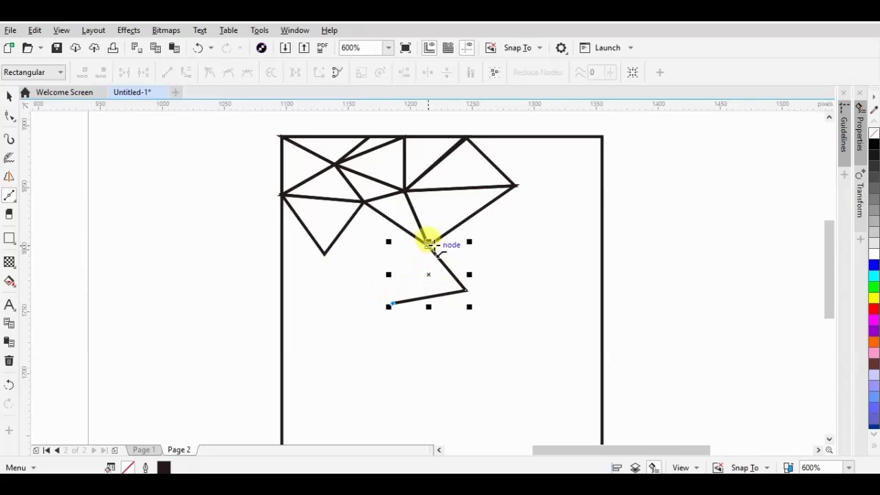
mouse_move(427, 245)
left_mouse_down()
mouse_move(334, 308)
mouse_move(326, 255)
left_mouse_up()
left_click_drag(326, 254, 427, 244)
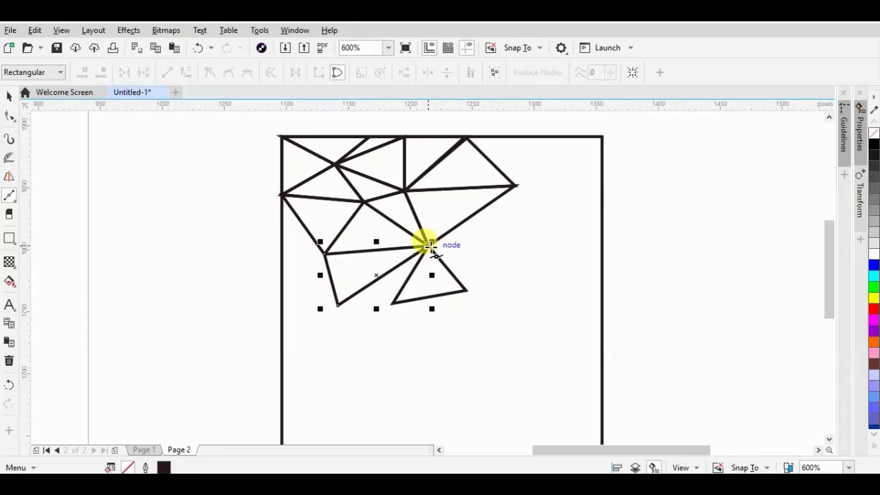
Add a V-shaped pair of triangles below, link to the left border, and close a triangle on the right
left_click_drag(339, 308, 376, 378)
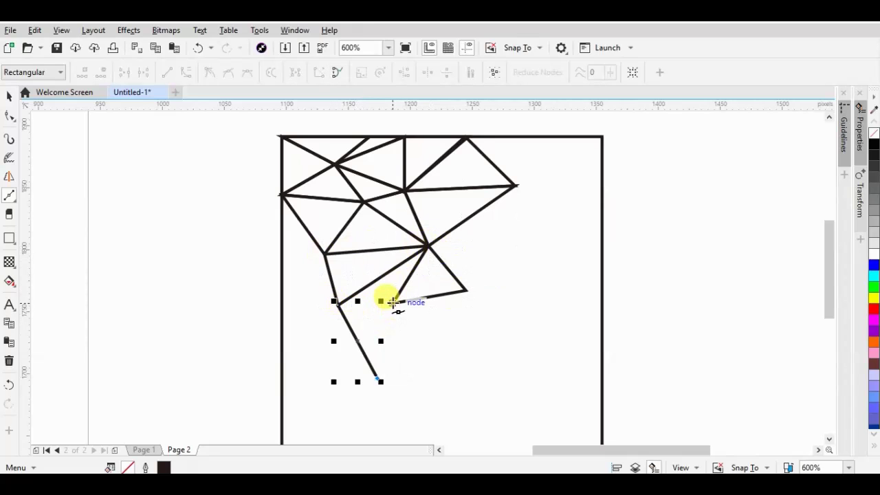
left_click_drag(391, 302, 377, 378)
mouse_move(396, 301)
left_mouse_down()
mouse_move(337, 305)
mouse_move(281, 330)
left_mouse_up()
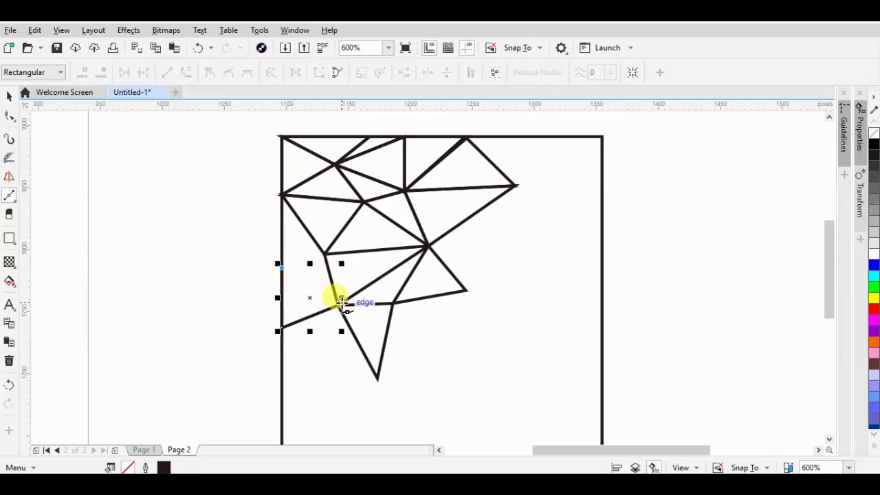
mouse_move(338, 304)
left_mouse_down()
mouse_move(330, 253)
mouse_move(281, 268)
left_mouse_up()
left_click_drag(282, 230, 327, 253)
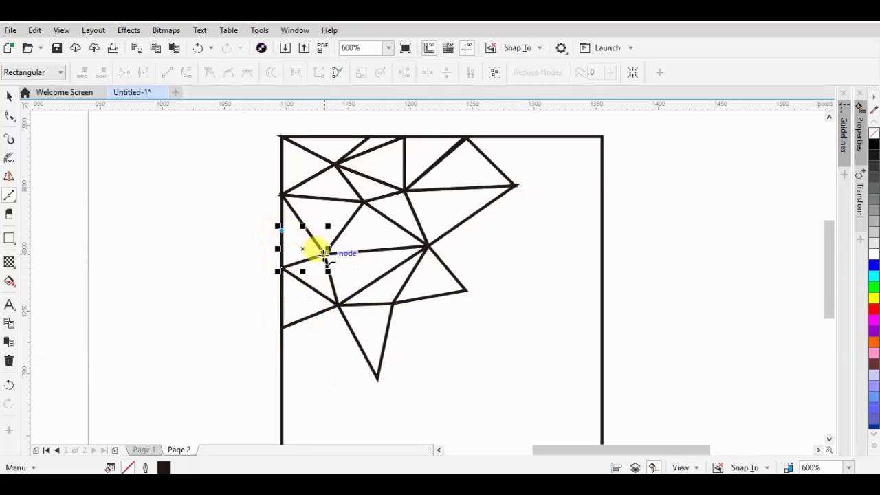
left_click_drag(504, 244, 512, 241)
mouse_move(427, 245)
left_mouse_down()
mouse_move(512, 240)
mouse_move(515, 183)
left_mouse_up()
Add triangles below the mesh's right side reaching the frame's top and right edges
mouse_move(429, 244)
left_mouse_down()
mouse_move(494, 244)
mouse_move(556, 304)
left_mouse_up()
left_click(498, 338)
left_click(507, 240)
mouse_move(573, 207)
left_mouse_down()
mouse_move(514, 184)
mouse_move(505, 244)
left_mouse_up()
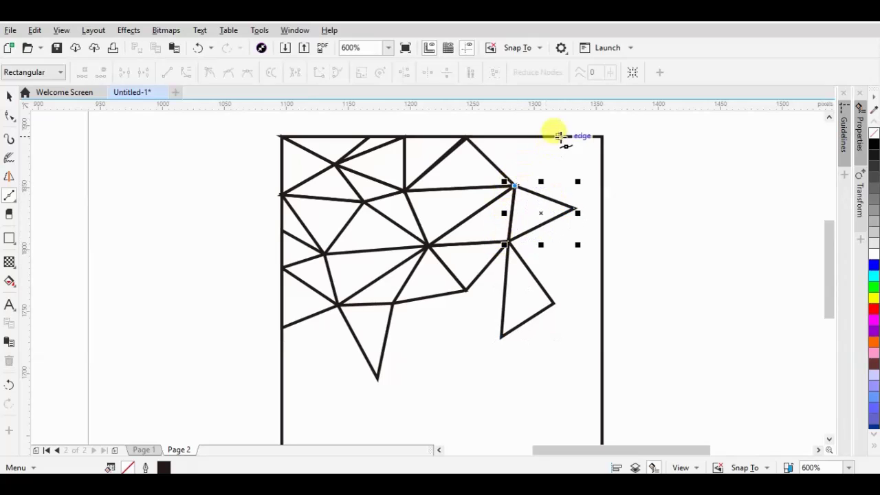
left_click_drag(565, 136, 567, 136)
mouse_move(567, 136)
left_mouse_down()
mouse_move(576, 209)
mouse_move(601, 142)
mouse_move(601, 213)
mouse_move(573, 208)
mouse_move(602, 267)
left_mouse_up()
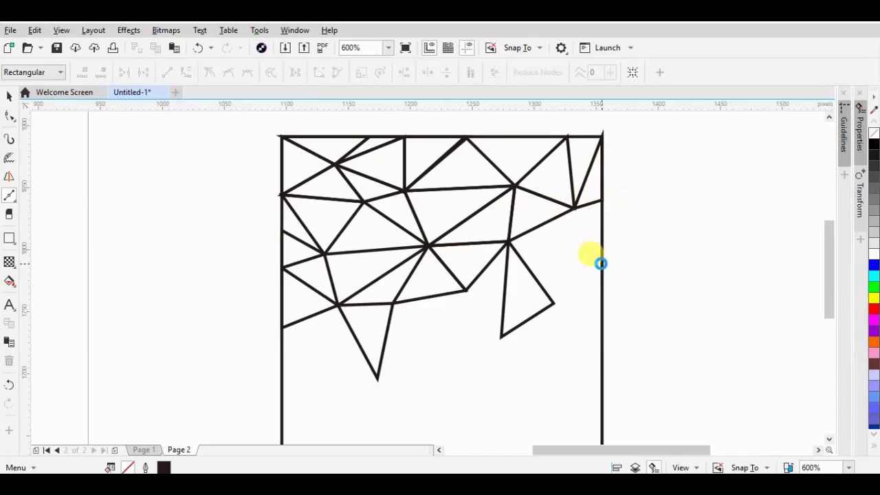
left_click_drag(555, 301, 553, 303)
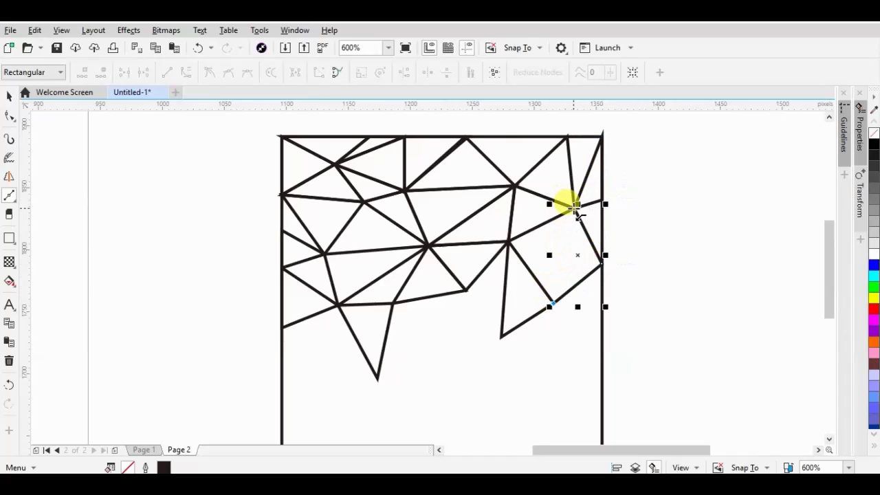
Connect nodes on the right and centre of the mesh into new closed triangles
scroll(574, 208, "down", 2)
scroll(402, 226, "up", 2)
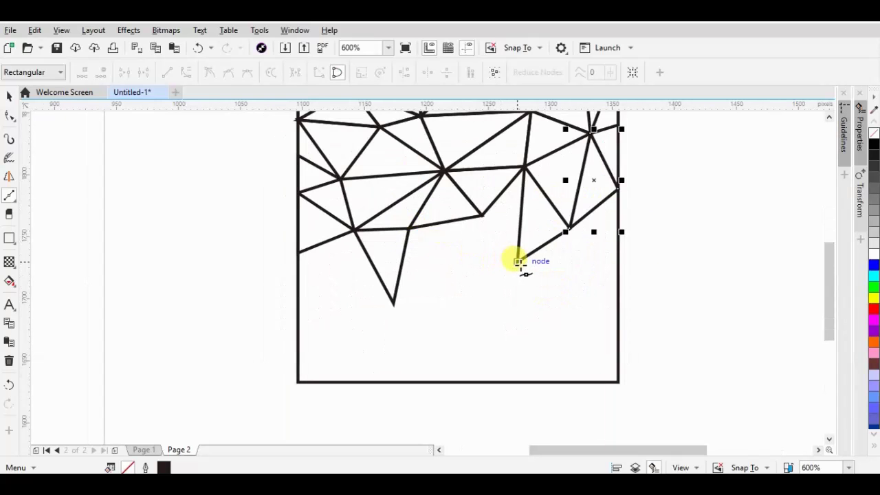
left_click_drag(518, 262, 481, 215)
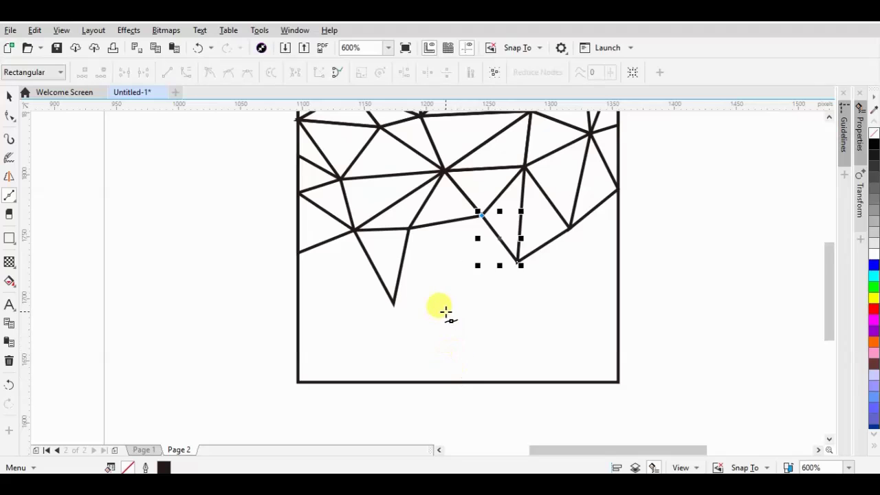
left_click_drag(445, 312, 480, 213)
left_click_drag(519, 263, 444, 313)
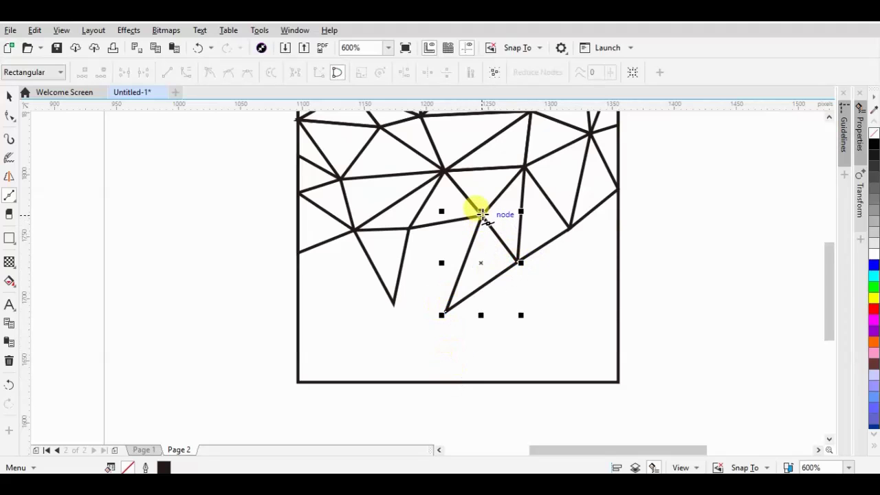
left_click_drag(481, 213, 392, 301)
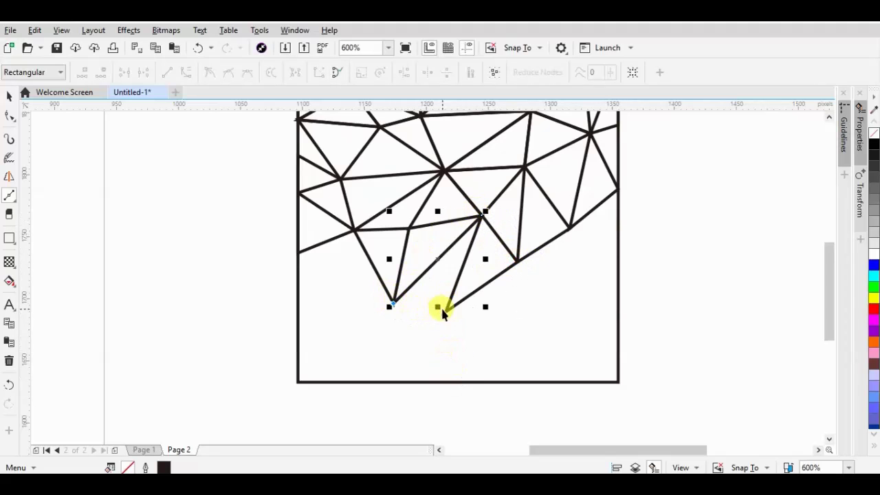
left_click_drag(442, 313, 392, 302)
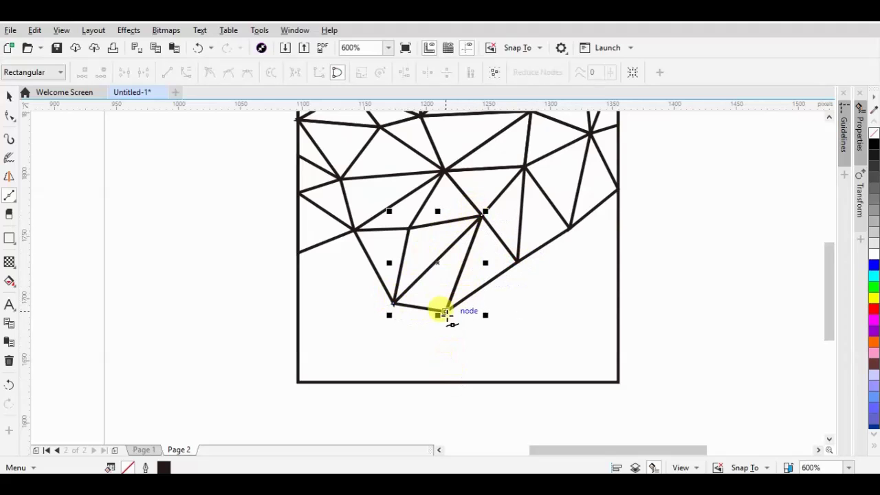
Extend triangles down to the bottom edge and the frame's bottom-left corner
left_click_drag(443, 310, 473, 358)
left_click_drag(426, 382, 471, 356)
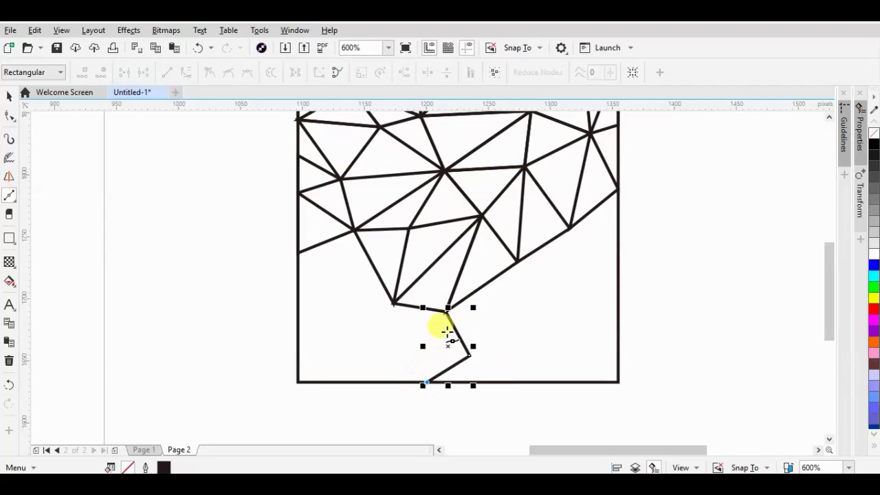
left_click_drag(445, 310, 427, 382)
left_click_drag(294, 381, 392, 302)
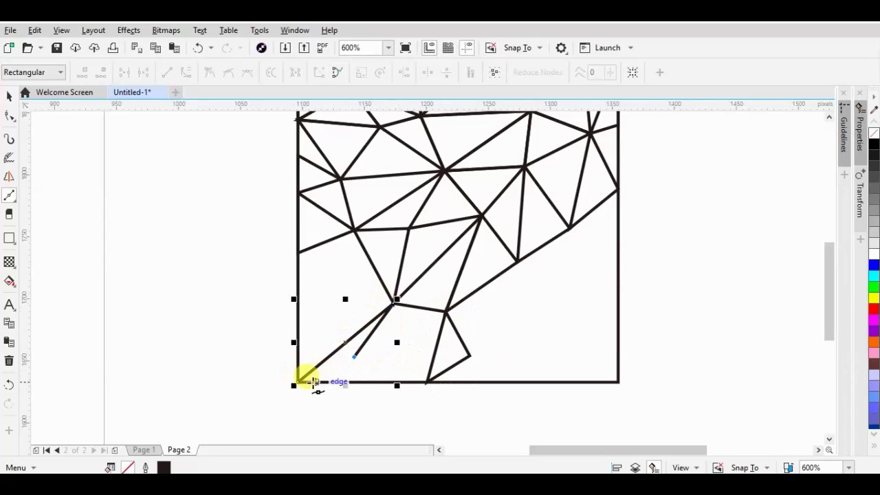
left_click_drag(298, 382, 353, 357)
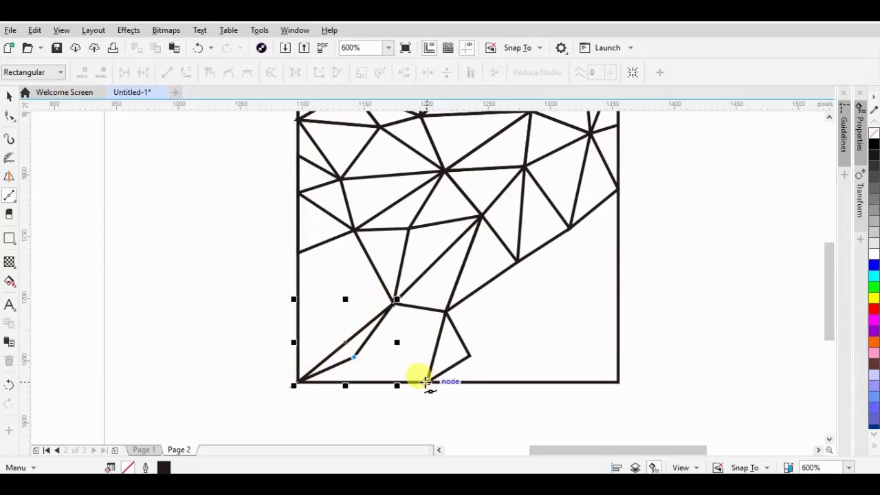
left_click_drag(427, 382, 352, 357)
left_click_drag(427, 382, 393, 302)
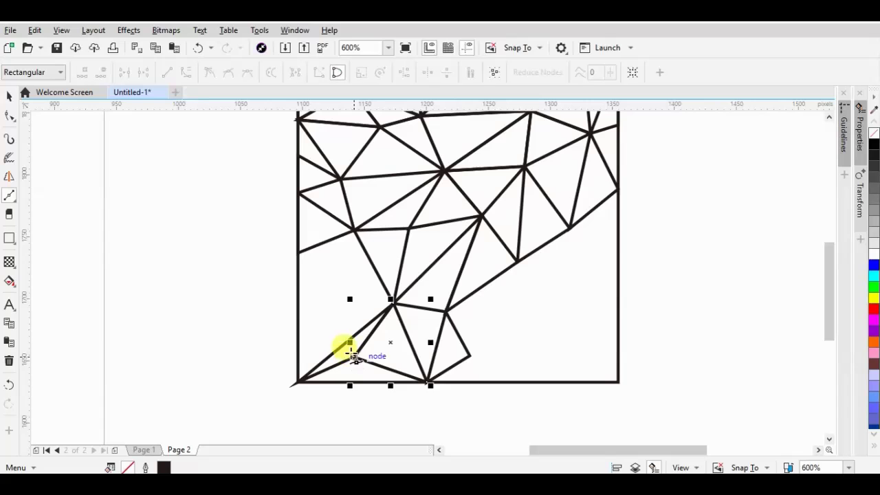
Join the left border to central nodes and start triangles toward the lower-right gap
left_click_drag(297, 303, 394, 303)
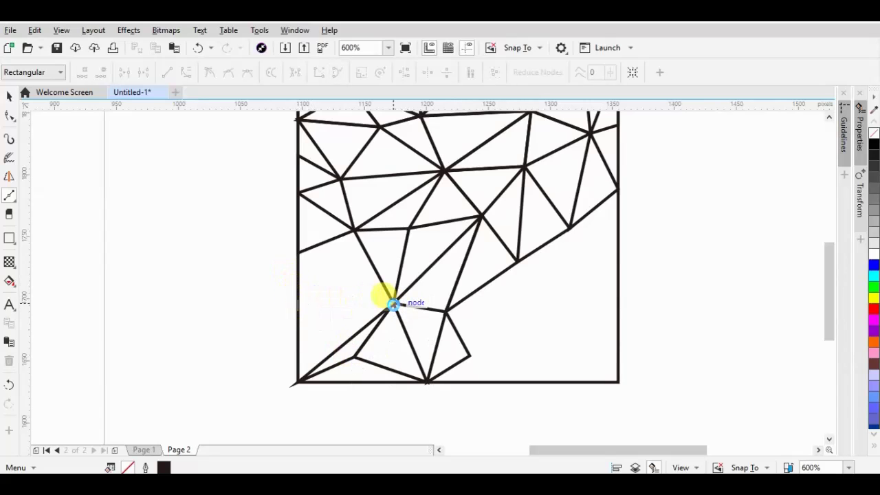
left_click_drag(298, 348, 294, 351)
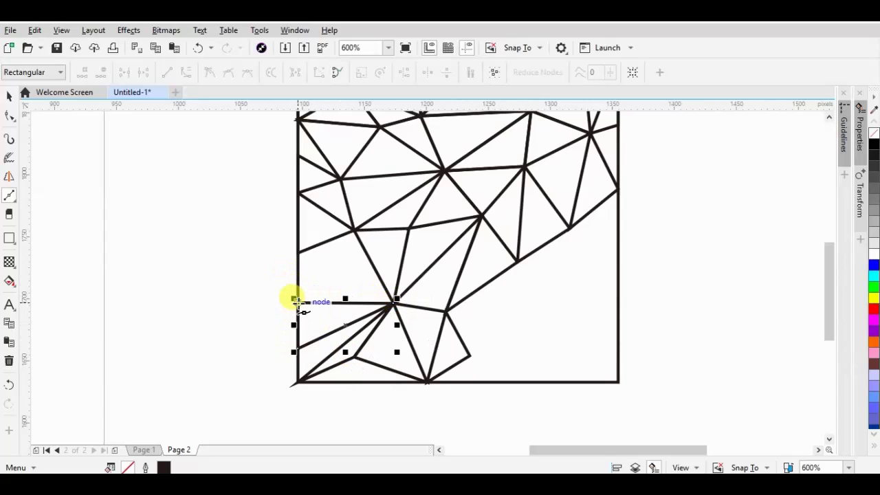
left_click_drag(296, 303, 355, 229)
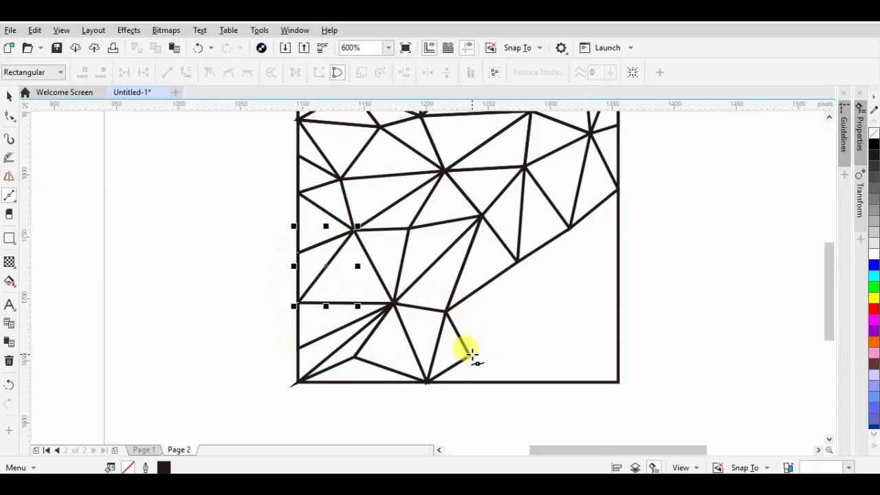
left_click_drag(516, 262, 540, 345)
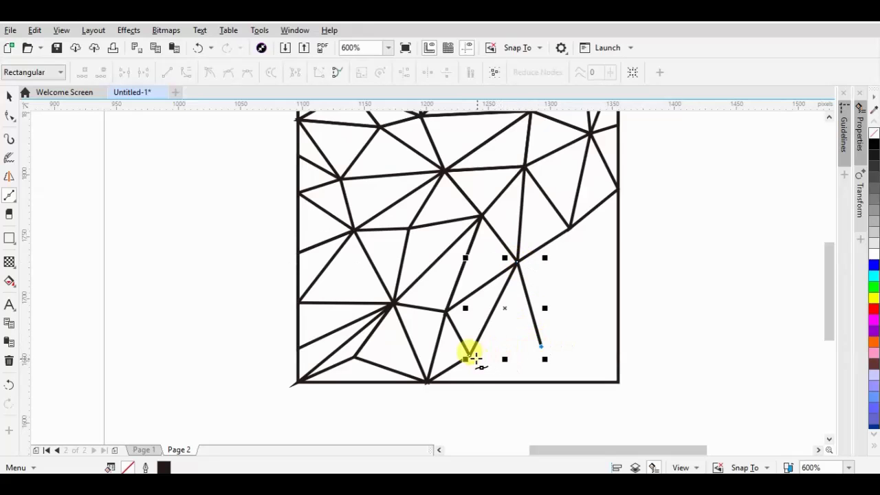
left_click_drag(471, 356, 536, 383)
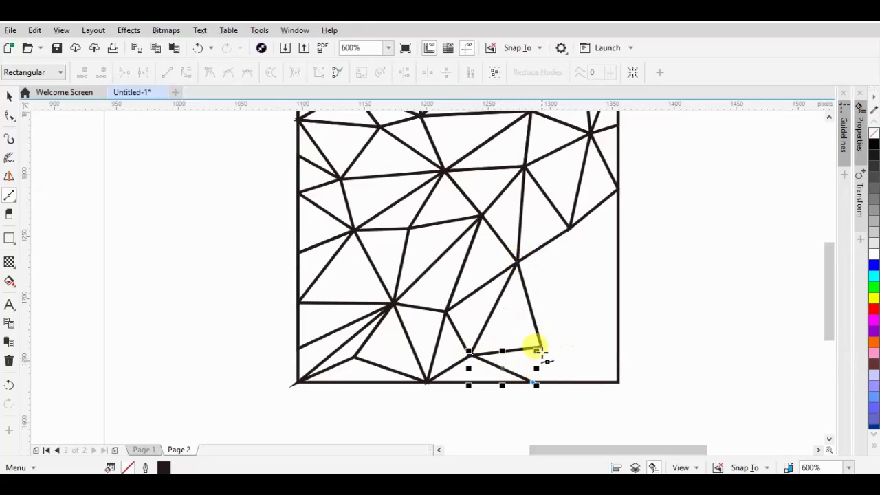
Close the lower-right corner with triangles meeting the bottom-right corner and right border
scroll(536, 364, "up", 2)
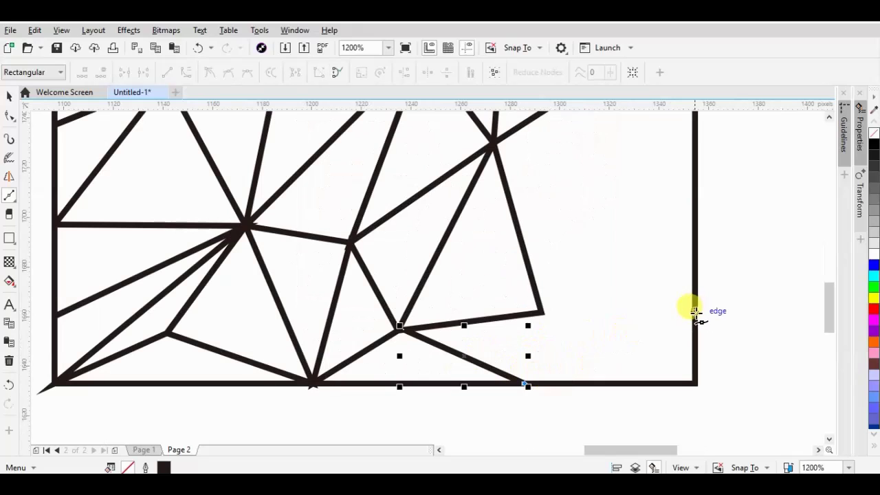
left_click_drag(542, 312, 525, 382)
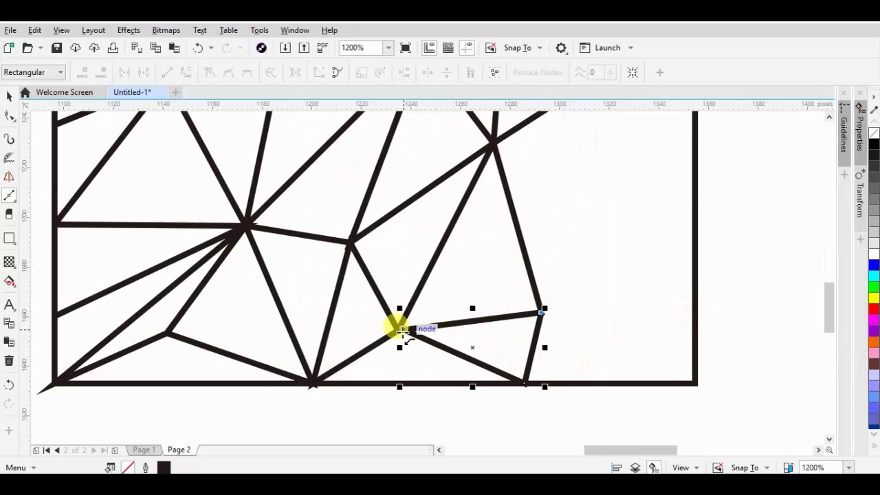
left_click(540, 313)
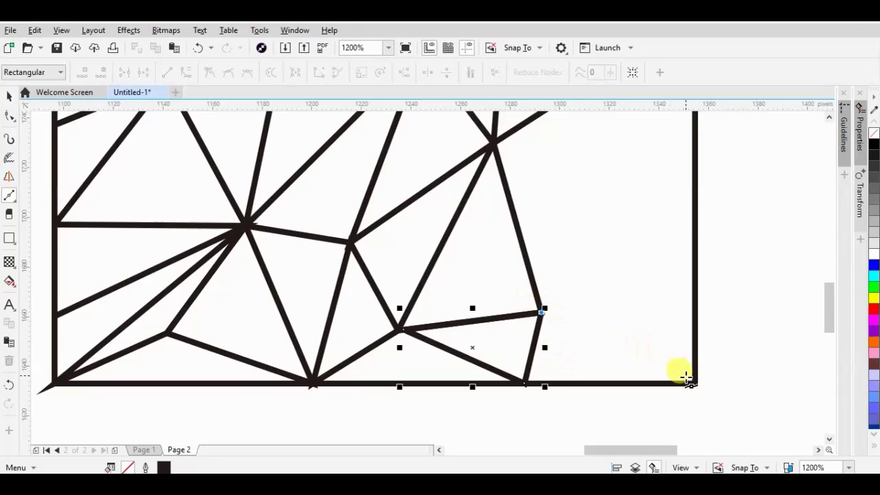
left_click(694, 381)
mouse_move(697, 292)
left_mouse_down()
mouse_move(541, 313)
mouse_move(694, 212)
left_mouse_up()
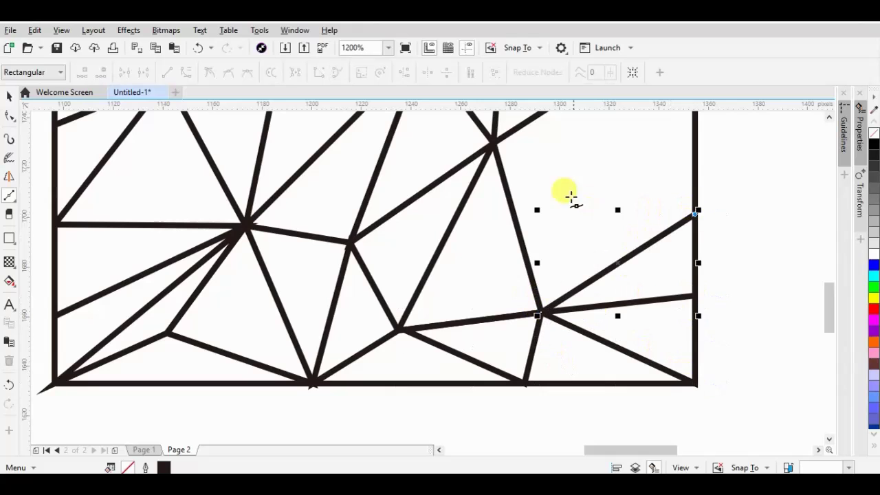
Add lines climbing the right edge toward the frame's upper-right corner
left_click(555, 167)
mouse_move(539, 313)
left_mouse_down()
mouse_move(555, 168)
mouse_move(492, 141)
left_mouse_up()
scroll(635, 322, "down", 2)
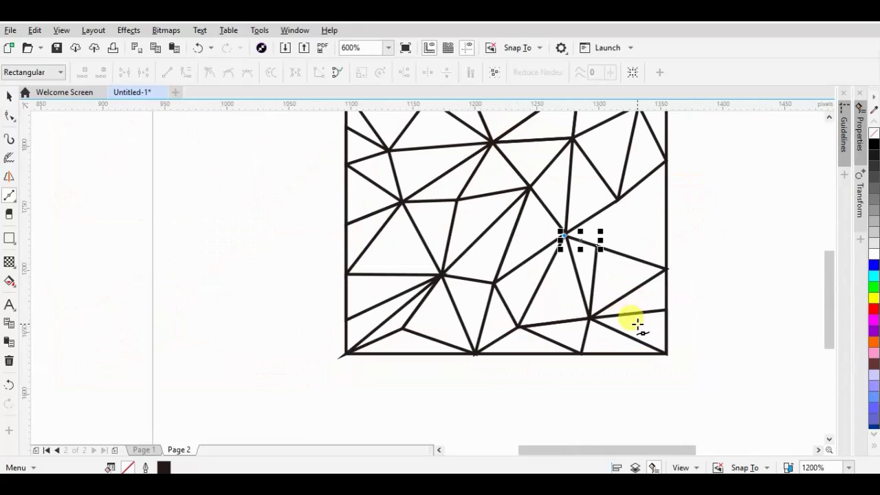
mouse_move(618, 197)
left_mouse_down()
mouse_move(595, 246)
mouse_move(668, 202)
left_mouse_up()
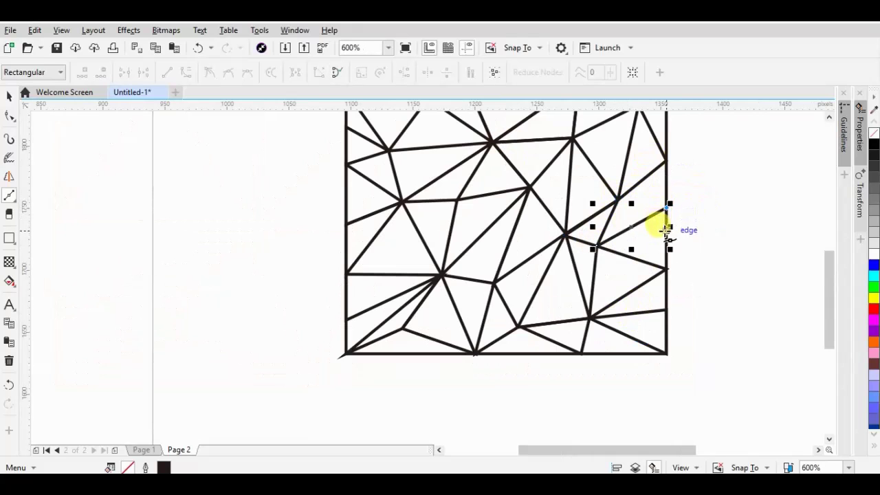
left_click_drag(665, 242, 595, 247)
mouse_move(618, 200)
left_mouse_down()
mouse_move(667, 203)
mouse_move(666, 158)
left_mouse_up()
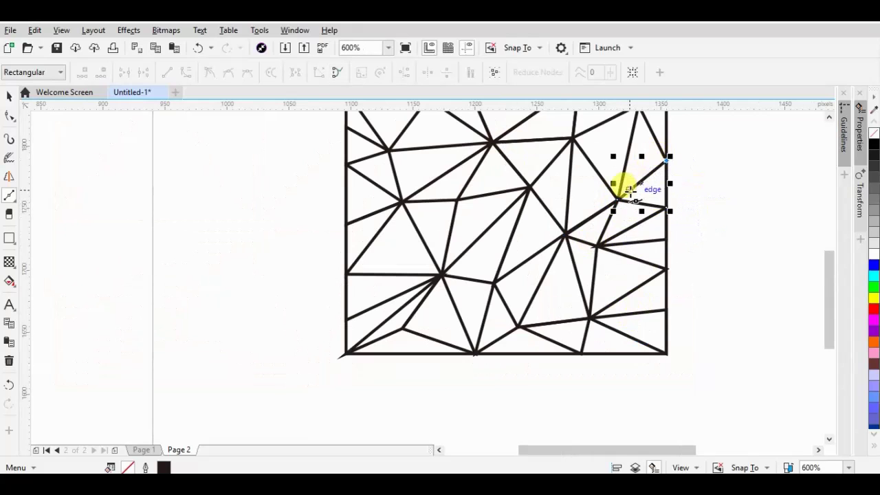
Type a 7 pt note starting 'untuk triangle' to the right of the mesh
key("space")
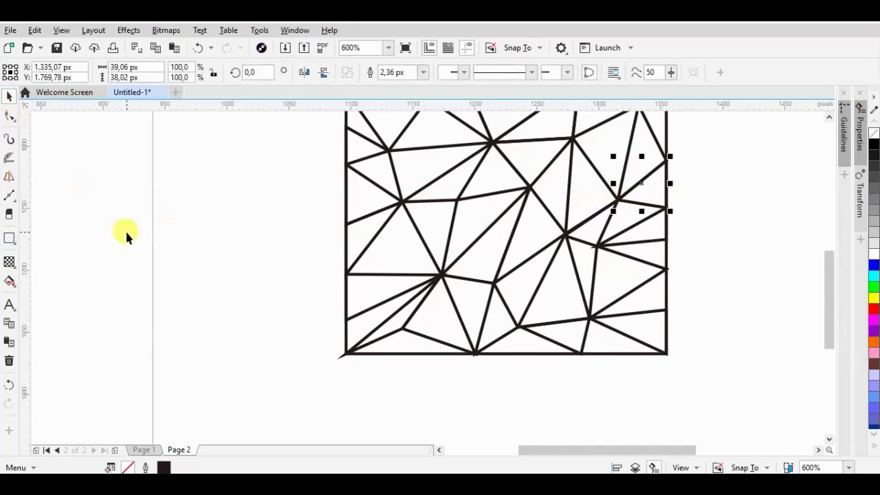
left_click(261, 327)
scroll(263, 330, "down", 2)
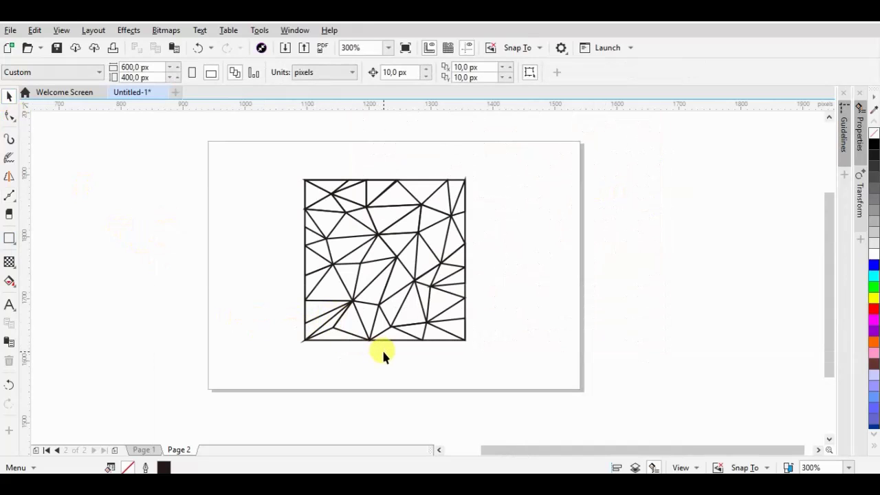
left_click(9, 304)
left_click(485, 234)
type("ntu")
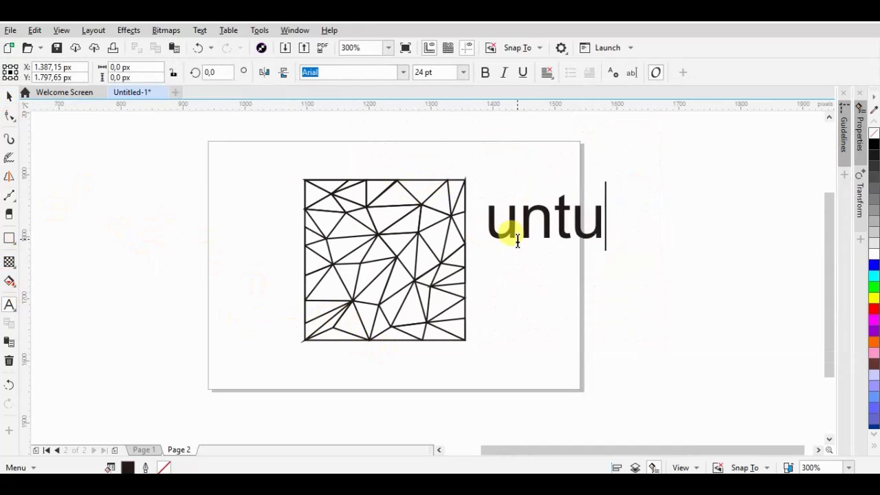
type("k triangle")
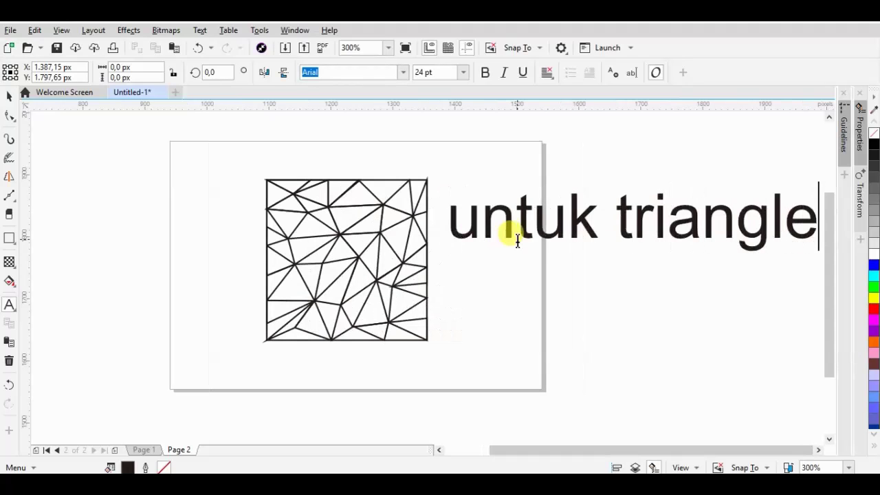
key("ctrl+a")
left_click(463, 72)
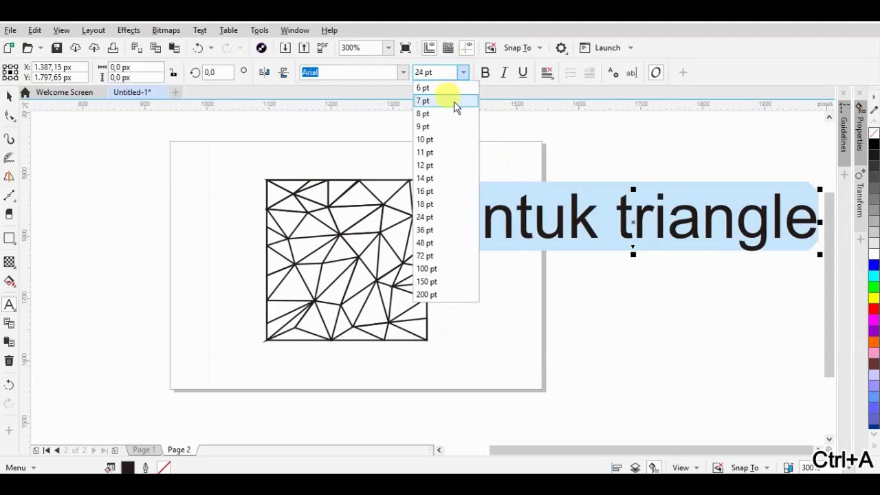
left_click(424, 212)
Append the shortcut hint 'tekan CTRl + ... ift + q' to the note and finish editing
left_click(555, 231)
type("setelah selesai baru kita atur ketebalan dan")
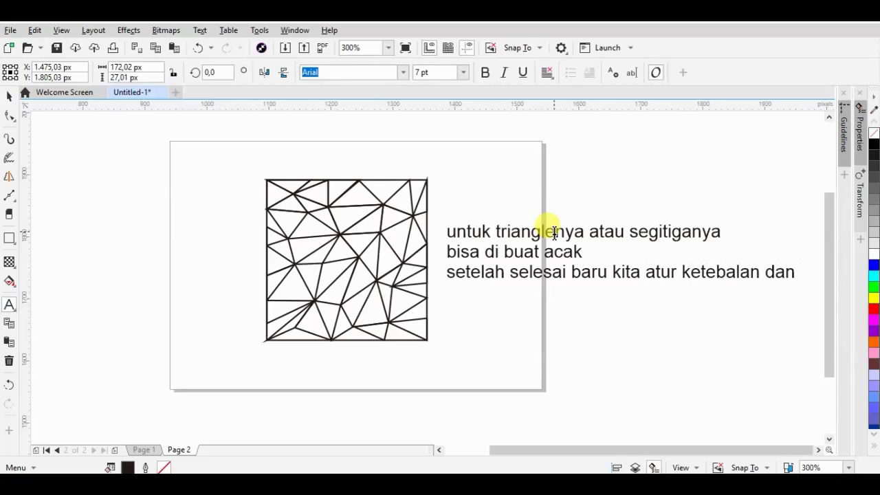
type("tekan ")
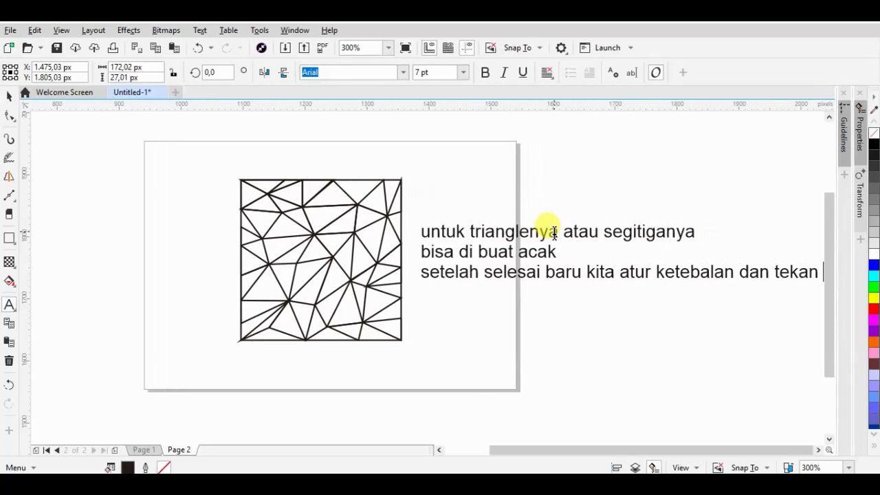
type("CTRl +")
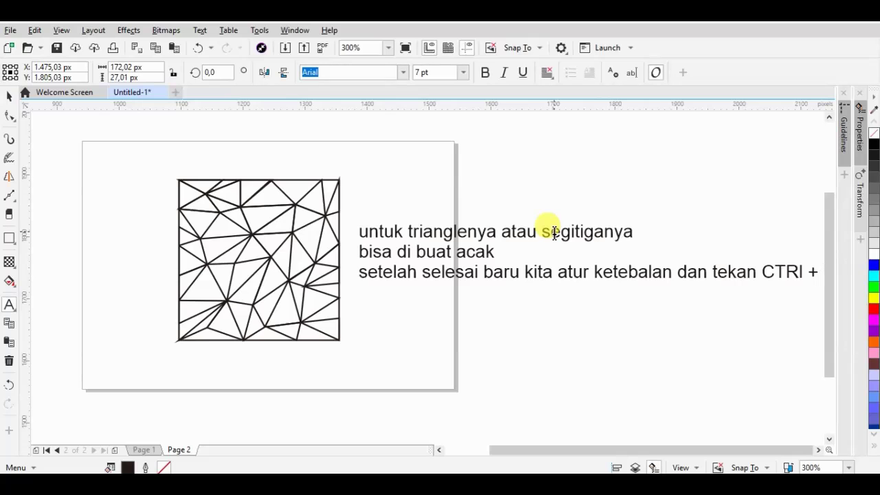
type("ift ")
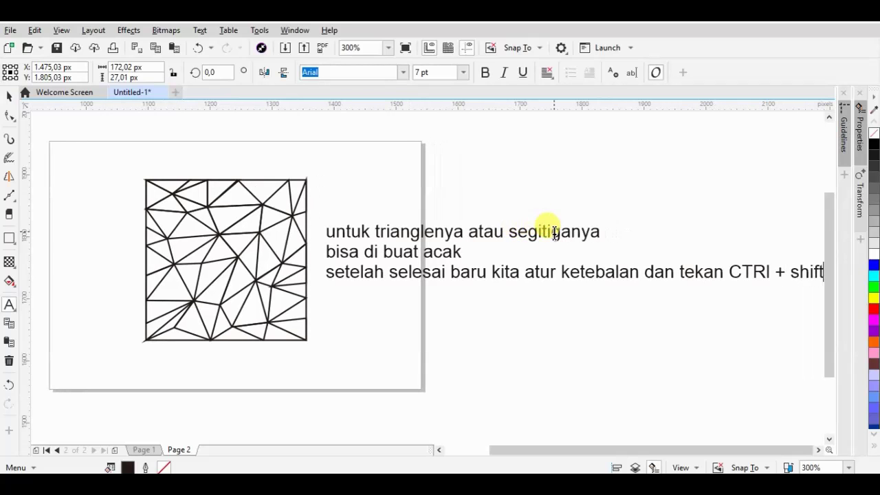
type("+ q")
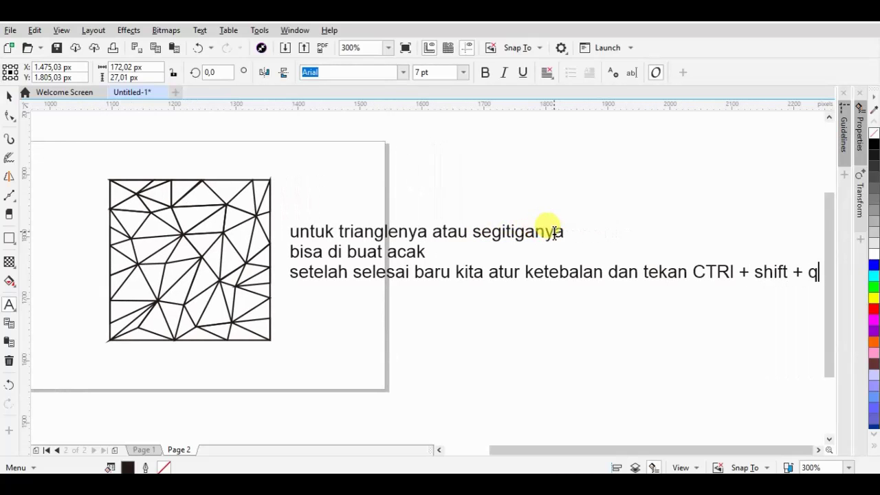
left_click(9, 100)
Select the whole triangle mesh and set its outline width to 2.0 px
left_click(576, 195)
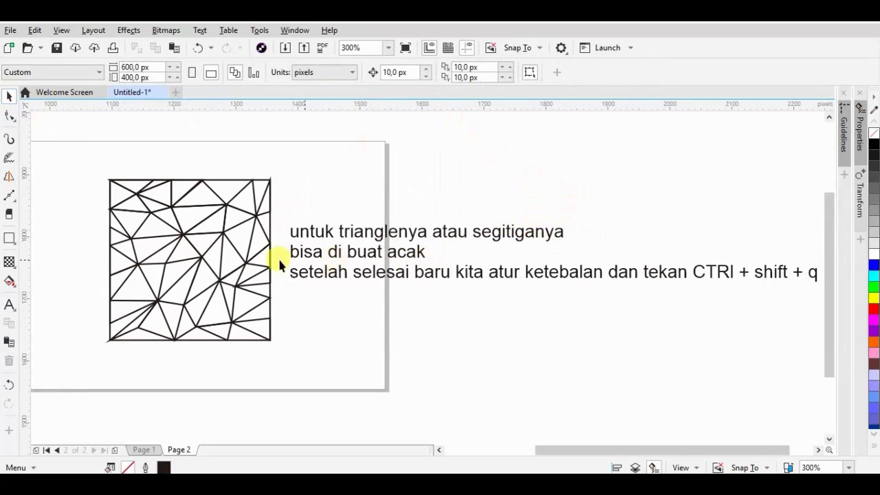
mouse_move(91, 166)
left_mouse_down()
mouse_move(241, 330)
mouse_move(289, 355)
left_mouse_up()
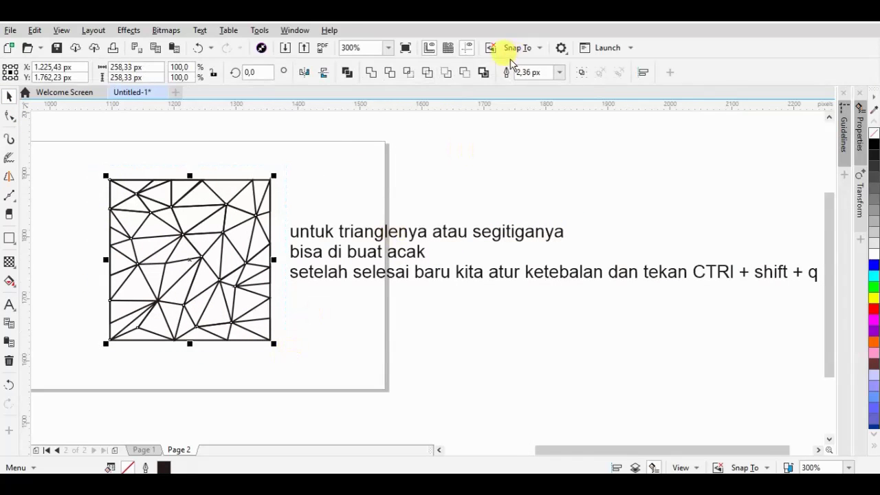
left_click(559, 71)
left_click(526, 125)
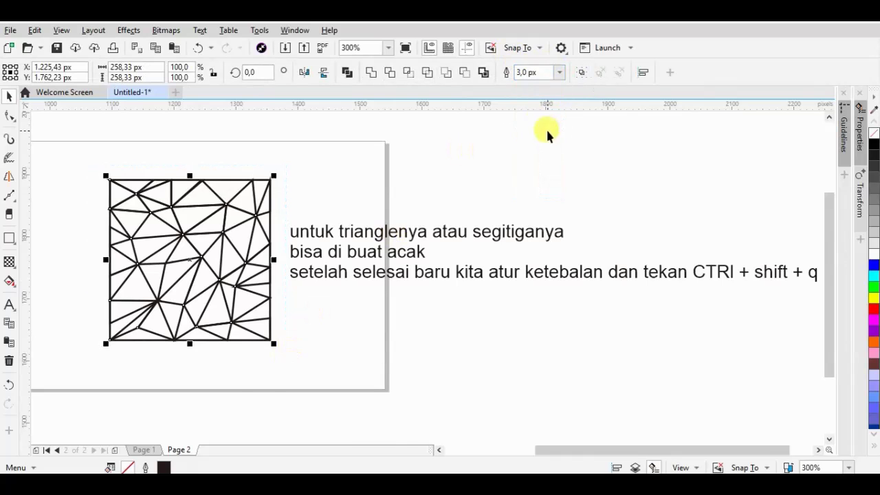
scroll(141, 205, "up", 2)
left_click(560, 72)
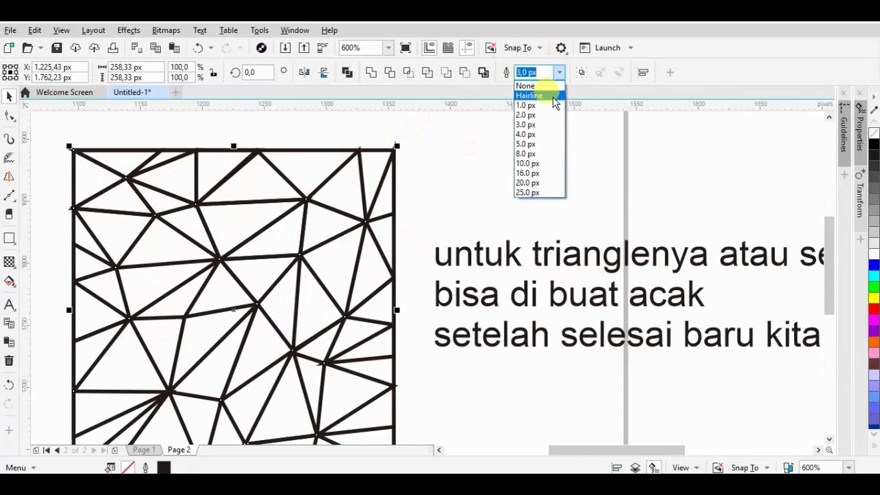
left_click(550, 93)
left_click(560, 72)
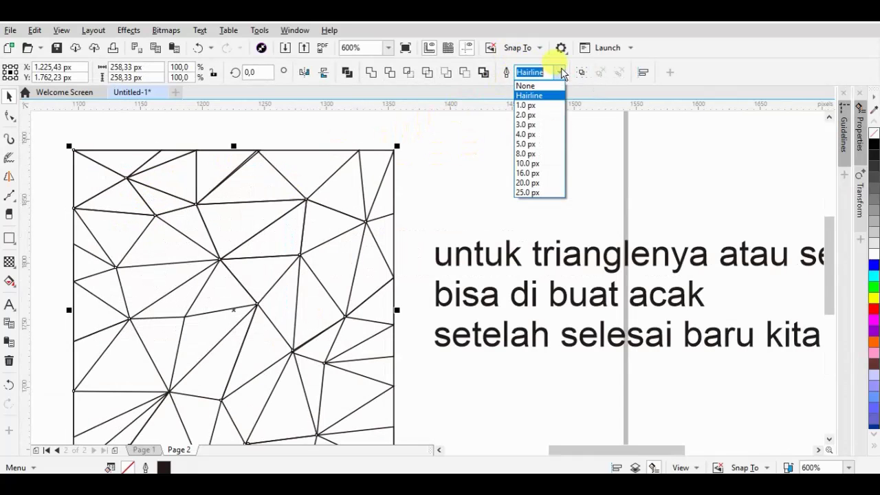
left_click(551, 110)
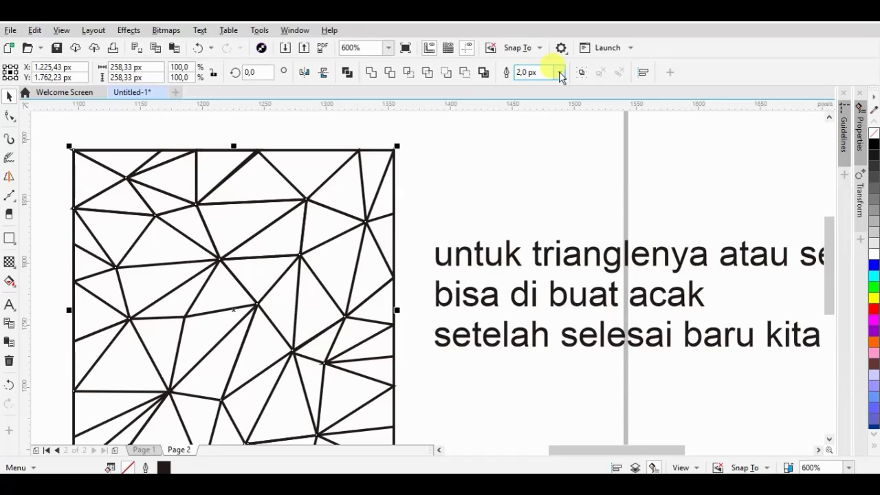
Select the mesh again and start editing the nodes at a triangle's top node
left_click(512, 163)
scroll(268, 158, "up", 2)
left_click(280, 146)
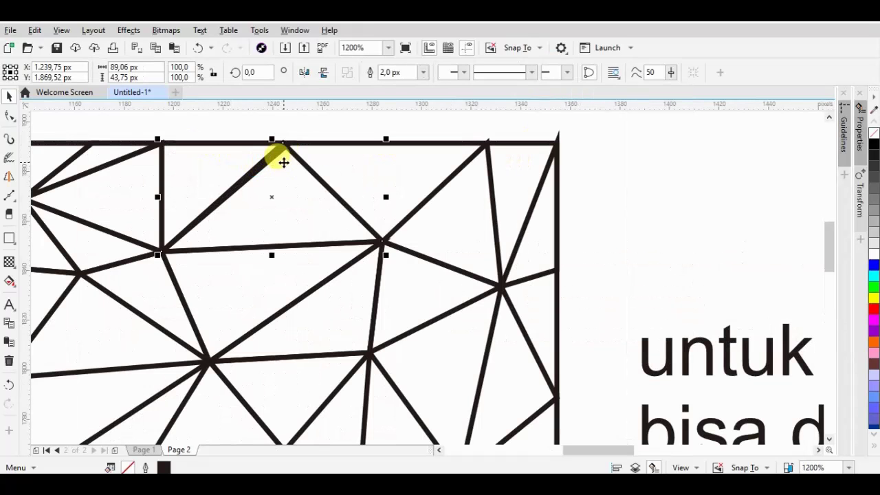
key("F10")
left_click(281, 143)
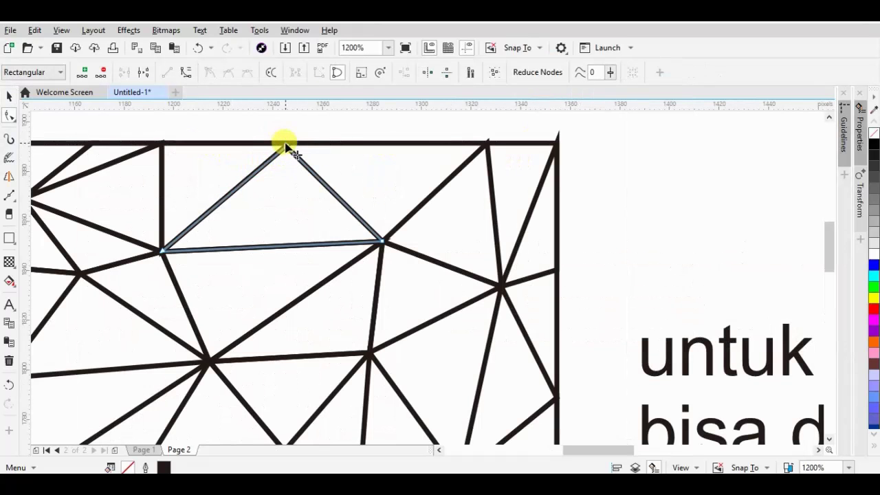
Move a triangle's corner and bottom nodes to reshape it near the mesh centre
scroll(431, 147, "down", 2)
scroll(436, 147, "down", 2)
scroll(395, 275, "up", 2)
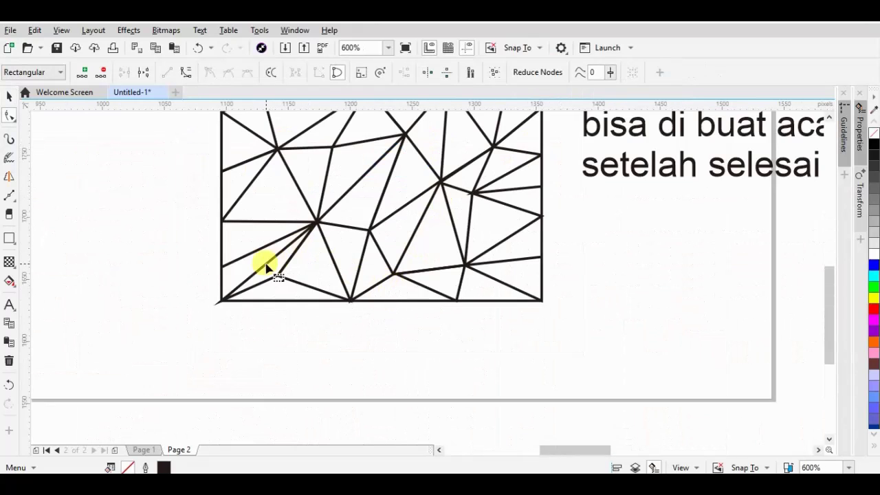
scroll(261, 261, "up", 2)
left_click_drag(177, 270, 268, 261)
left_click(286, 367)
scroll(285, 367, "down", 4)
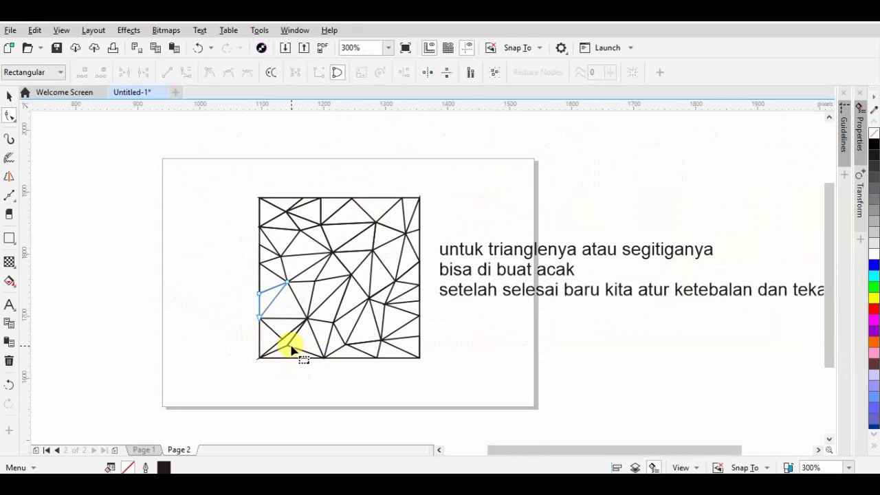
scroll(292, 348, "up", 2)
left_click_drag(282, 342, 259, 317)
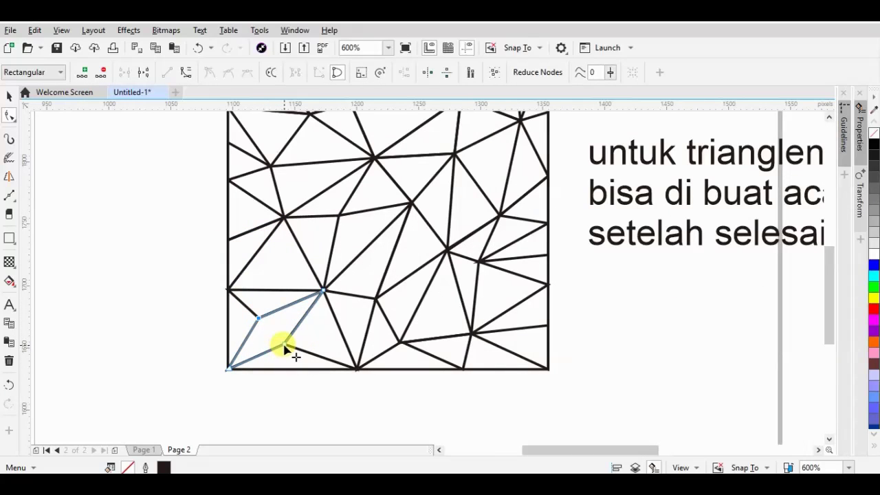
left_click(26, 72)
Add bends to the outlines of two adjacent central triangles, then return to the Pick tool
left_click(9, 97)
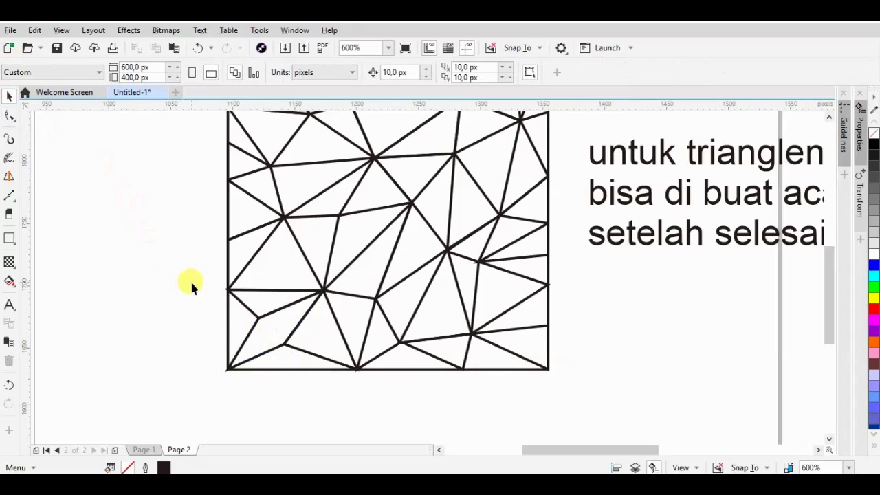
scroll(189, 279, "down", 2)
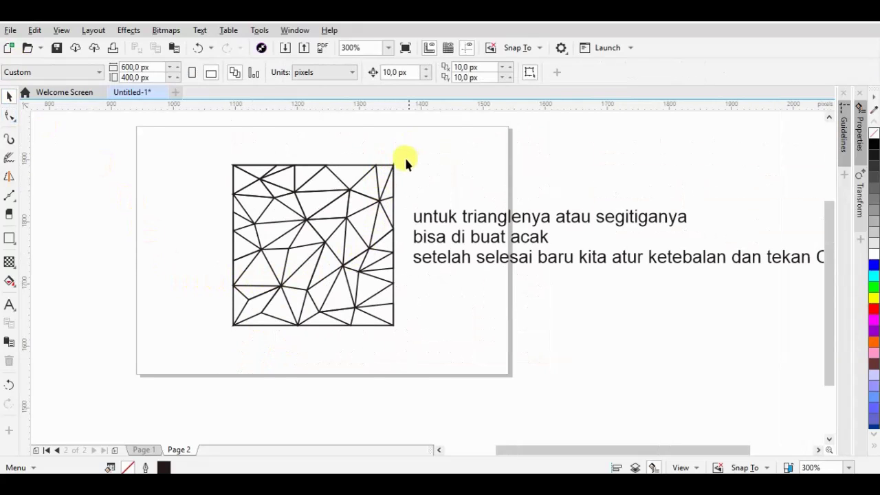
scroll(311, 273, "up", 2)
left_click(317, 267)
key("F10")
left_click_drag(318, 266, 344, 273)
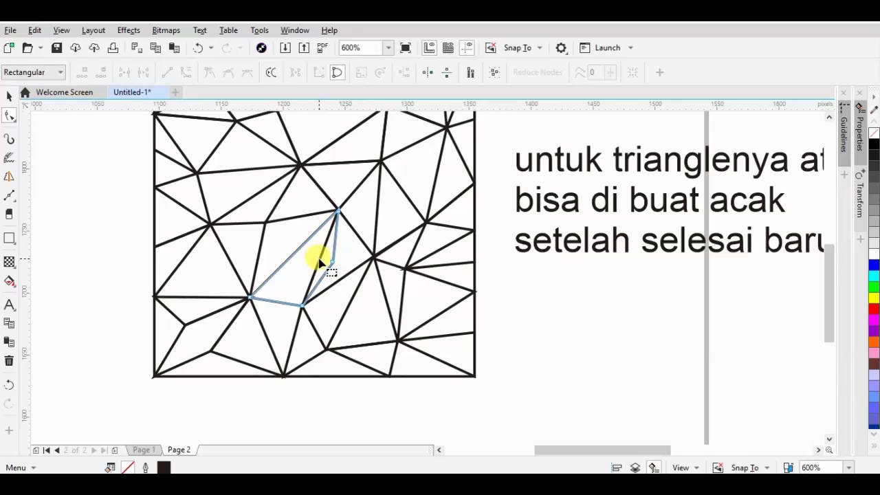
left_click(319, 259)
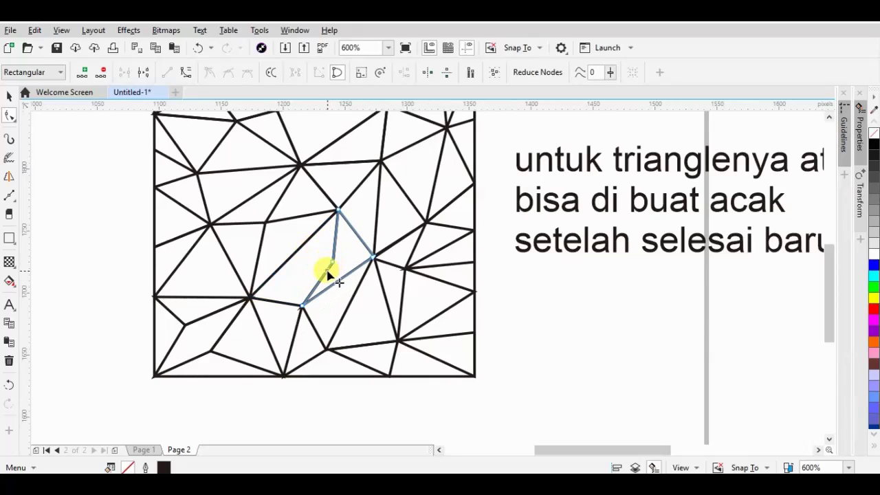
left_click_drag(328, 275, 352, 274)
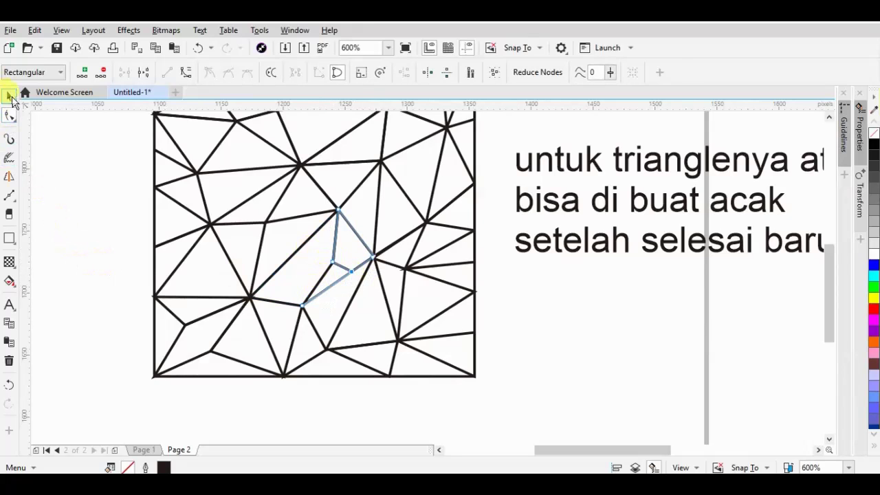
left_click(10, 96)
scroll(326, 329, "down", 2)
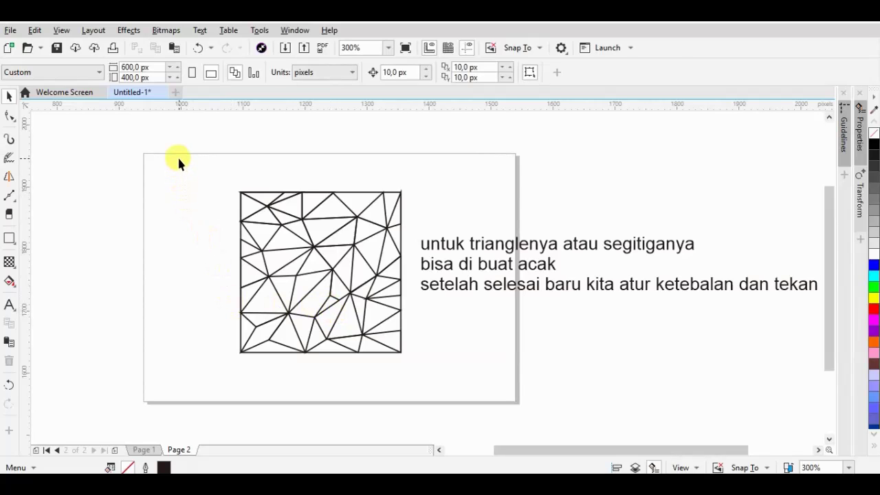
Undo the stray triangle edit and try moving the border square beside the text
key("ctrl+z")
key("ctrl+z")
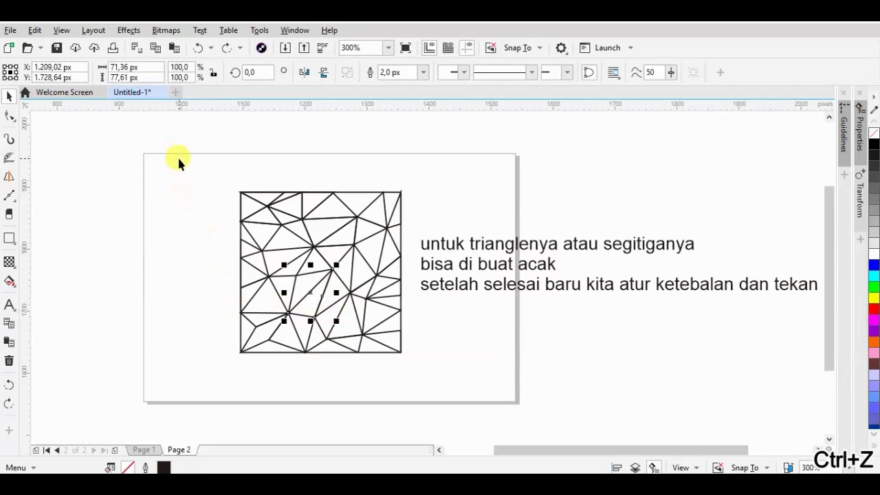
left_click(177, 155)
scroll(291, 196, "up", 2)
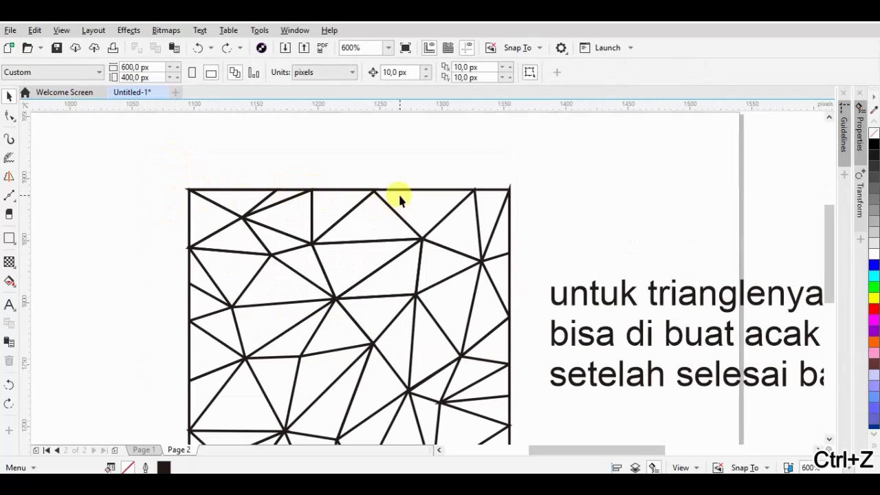
left_click_drag(400, 189, 647, 158)
scroll(434, 176, "down", 2)
left_click_drag(434, 176, 563, 184)
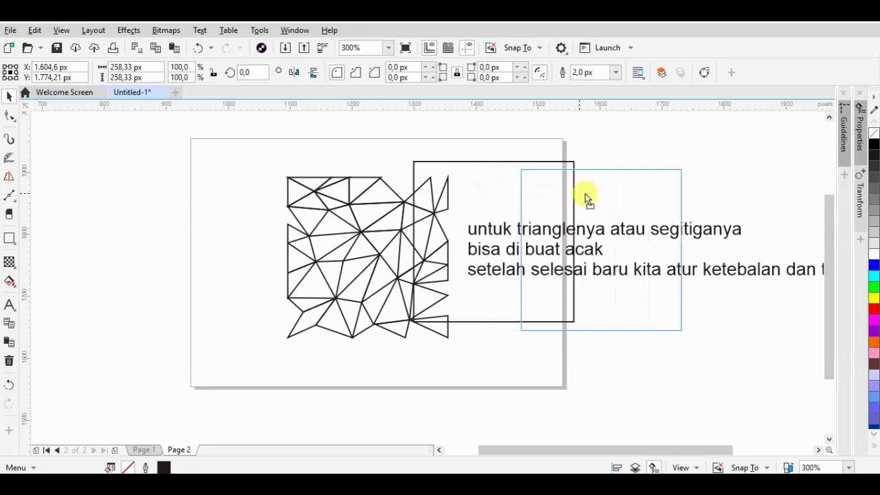
Undo the square's moves so it sits over the mesh again, then marquee-select everything
left_click(9, 196)
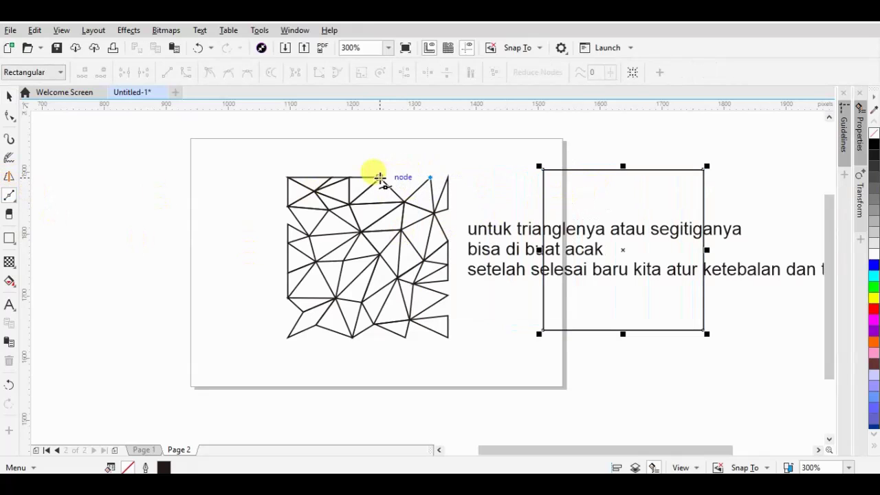
left_click(9, 98)
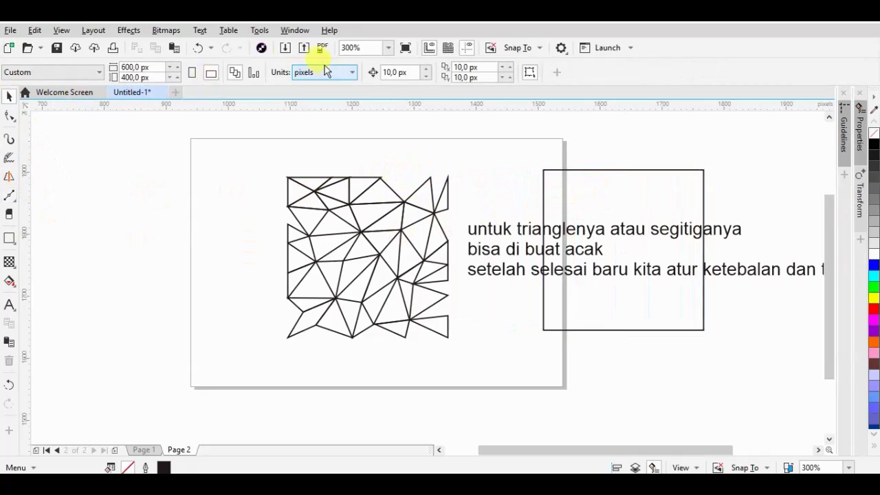
left_click(199, 49)
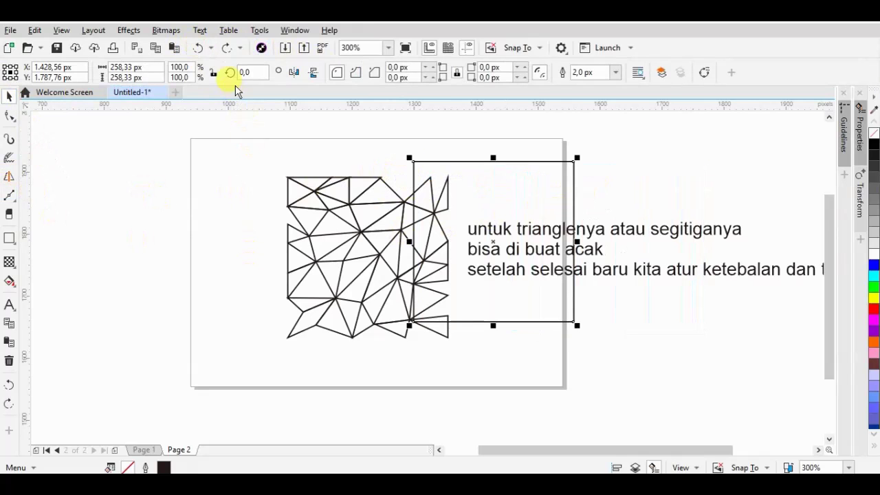
left_click(199, 49)
left_click_drag(222, 122, 463, 338)
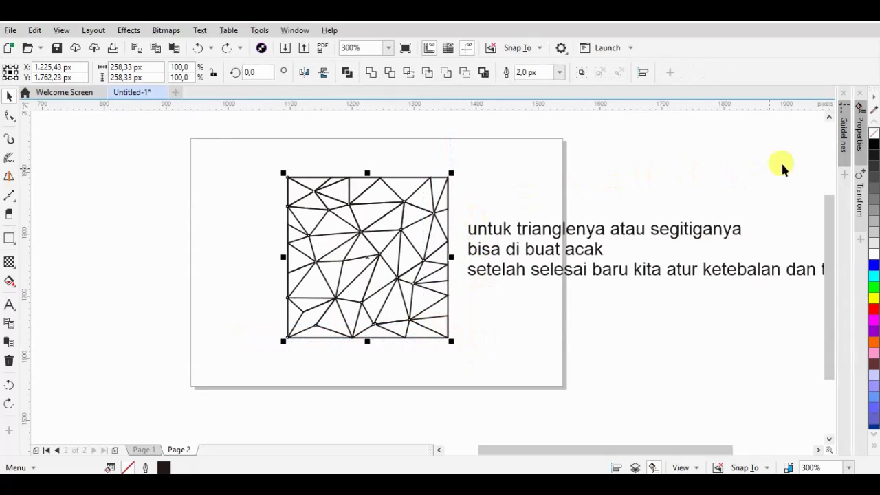
Change the mesh lines' end-cap style in Object Properties and shift the mesh slightly left
left_click(860, 127)
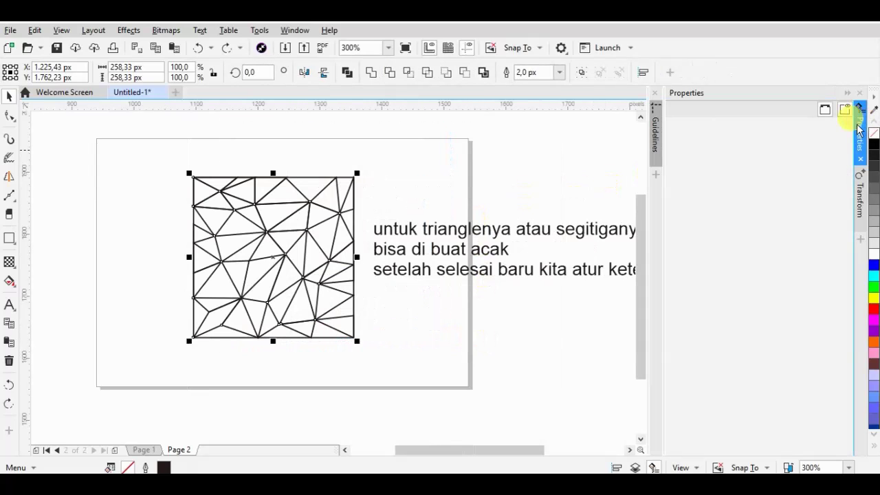
left_click(740, 276)
left_click(849, 93)
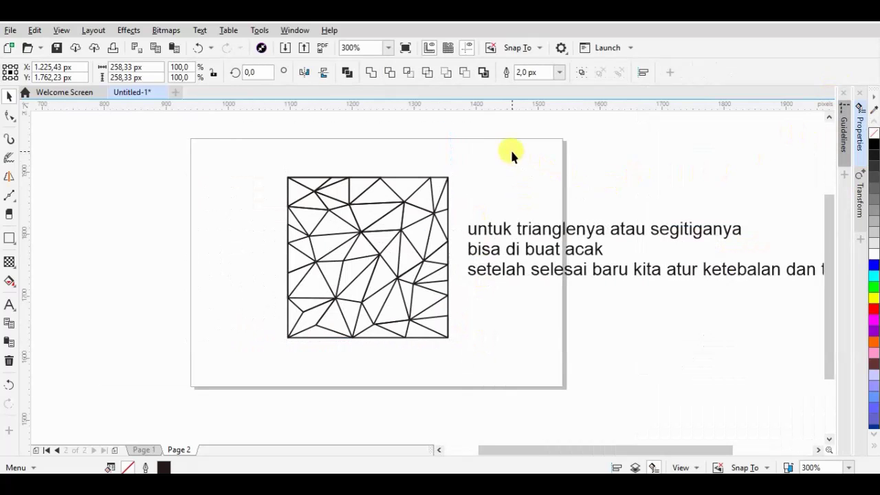
left_click(212, 164)
left_click(363, 266)
left_click_drag(363, 266, 310, 273)
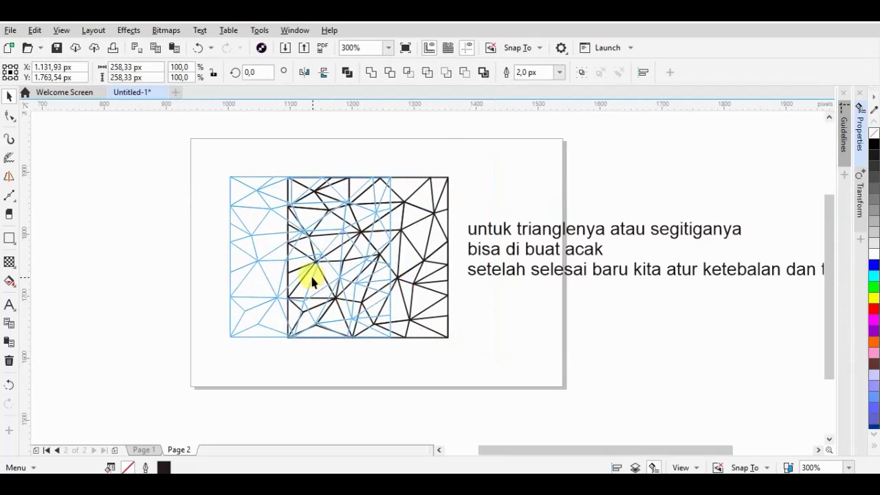
scroll(316, 254, "up", 2)
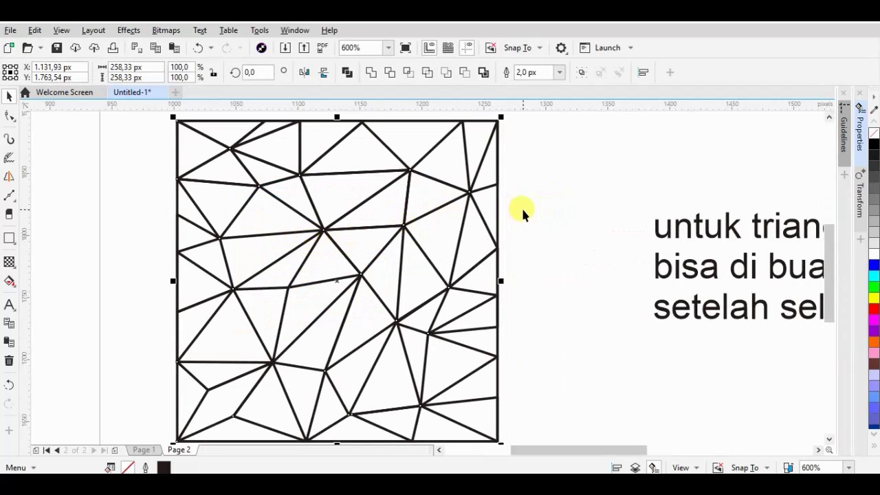
Convert the mesh outlines to objects with Ctrl+Shift+Q and inspect the resulting nodes
key("ctrl+shift+q")
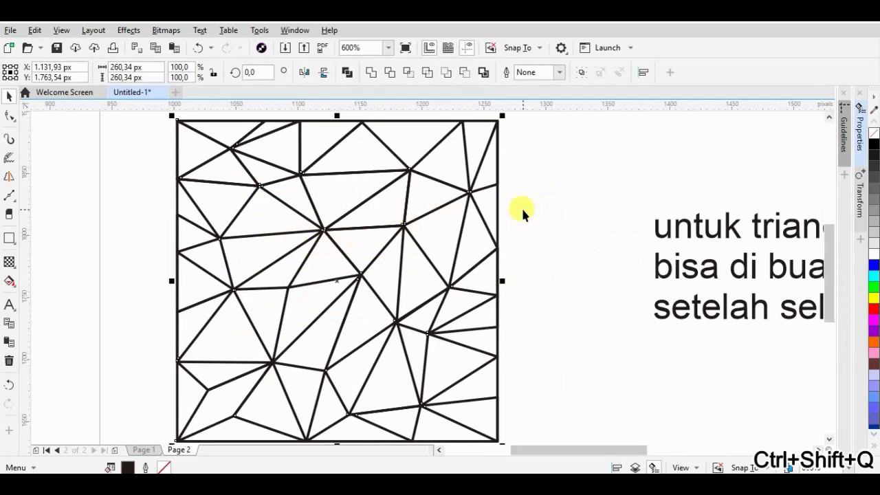
scroll(478, 161, "up", 4)
key("F10")
scroll(475, 202, "down", 2)
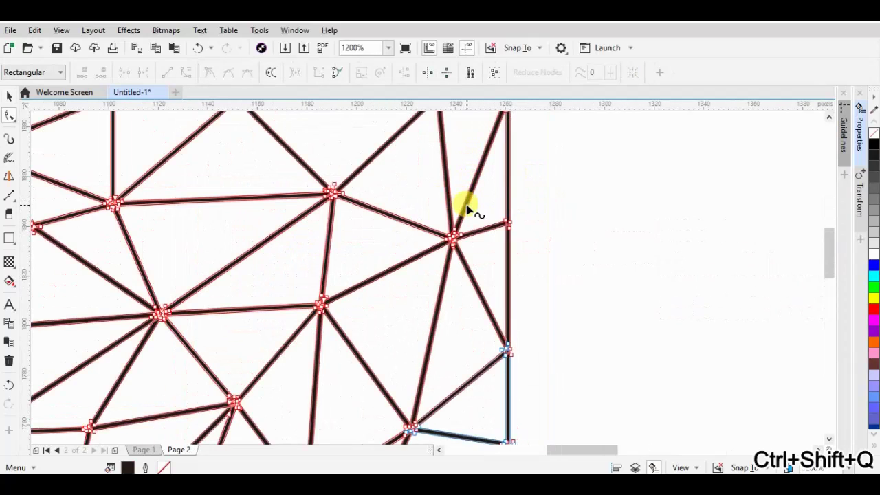
scroll(457, 220, "up", 4)
scroll(433, 251, "up", 2)
Try welding the mesh pieces into one shape, then undo the weld
key("space")
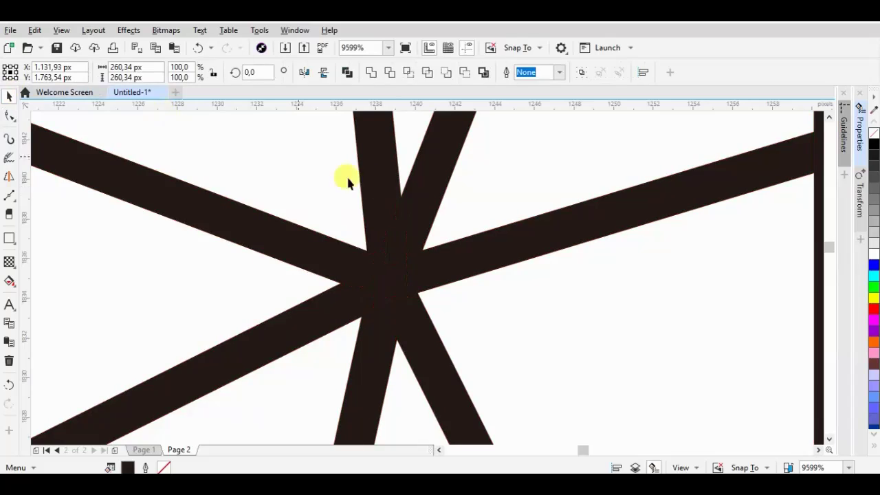
scroll(345, 174, "down", 6)
left_click(371, 73)
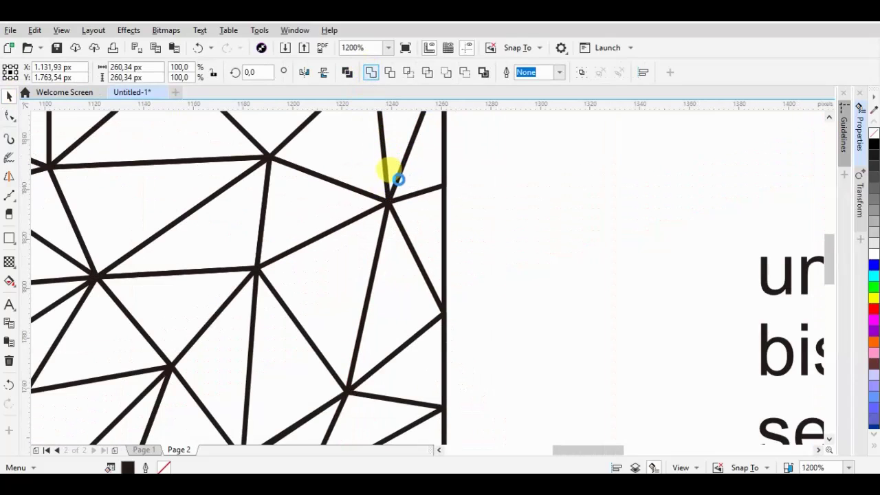
scroll(398, 182, "down", 2)
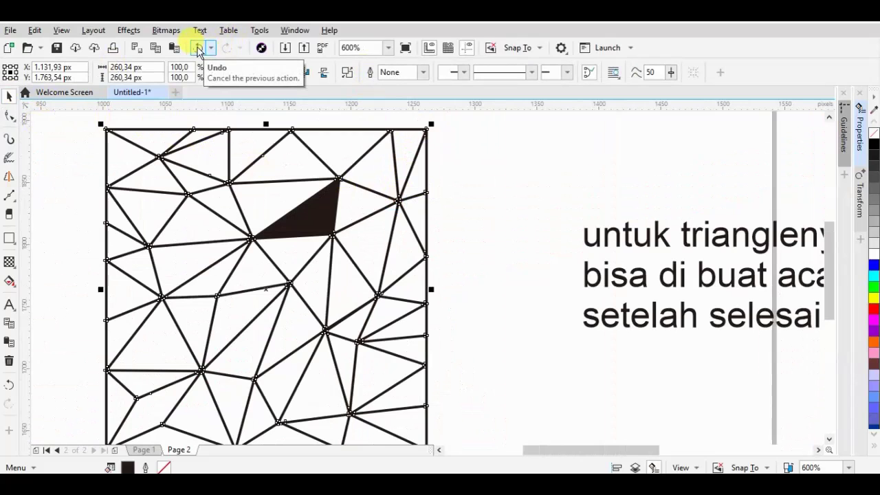
key("ctrl+z")
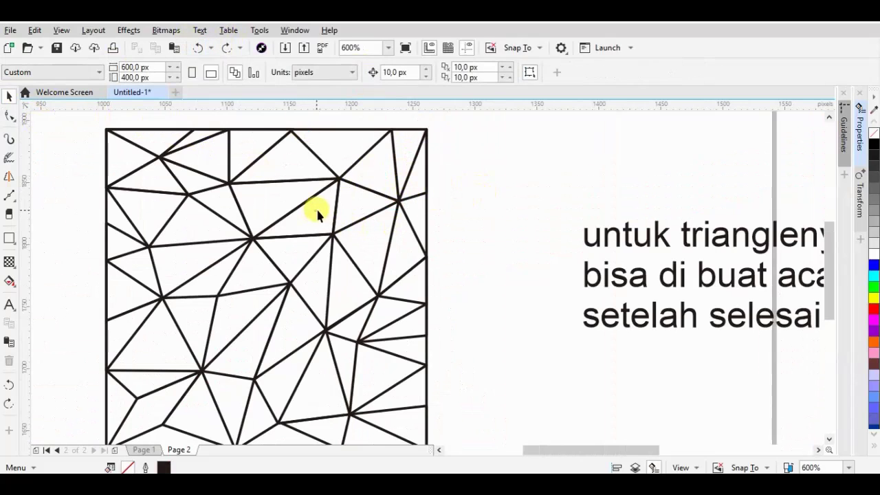
Pull one triangle out to the right of the mesh and reselect the mesh square
left_click_drag(337, 200, 383, 197)
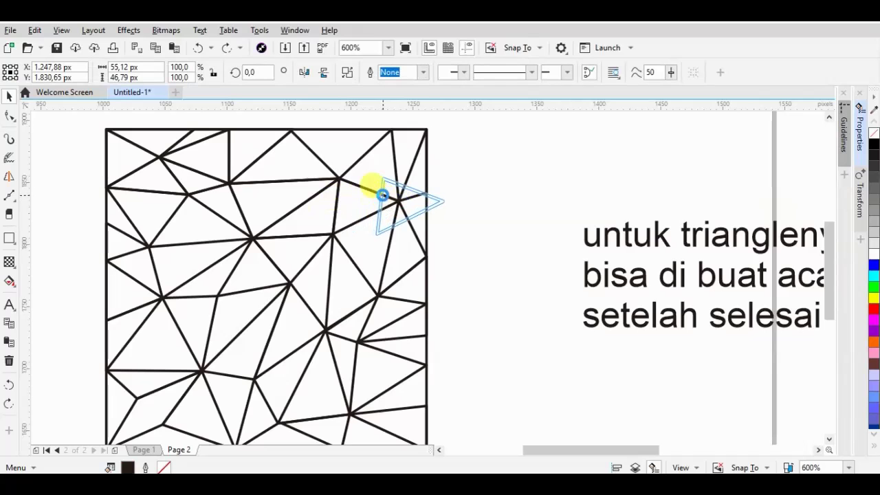
left_click(198, 48)
left_click_drag(298, 202, 512, 185)
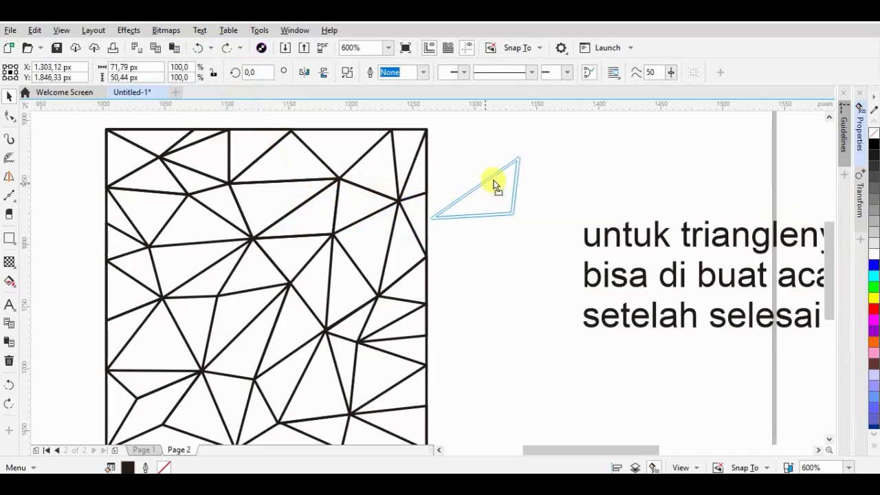
scroll(440, 165, "down", 1)
left_click_drag(444, 149, 243, 348)
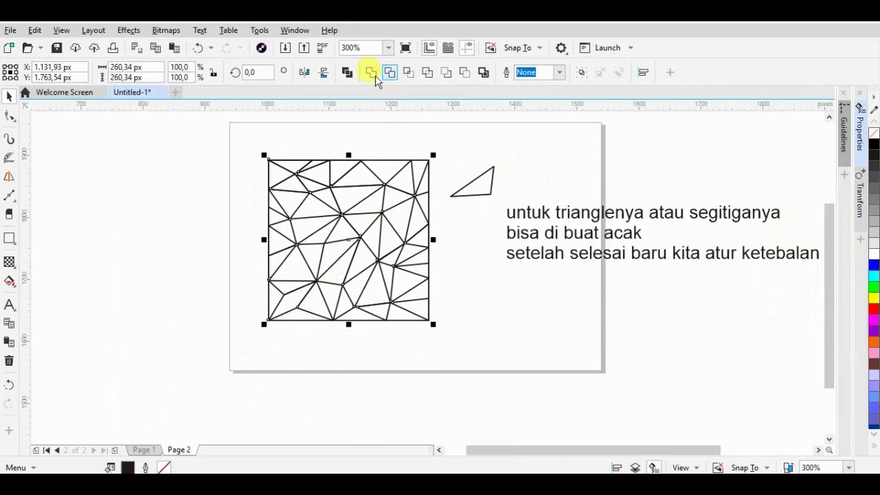
Select the stray triangle beside the mesh and dismiss the chat notification
left_click(477, 184)
left_click(478, 178)
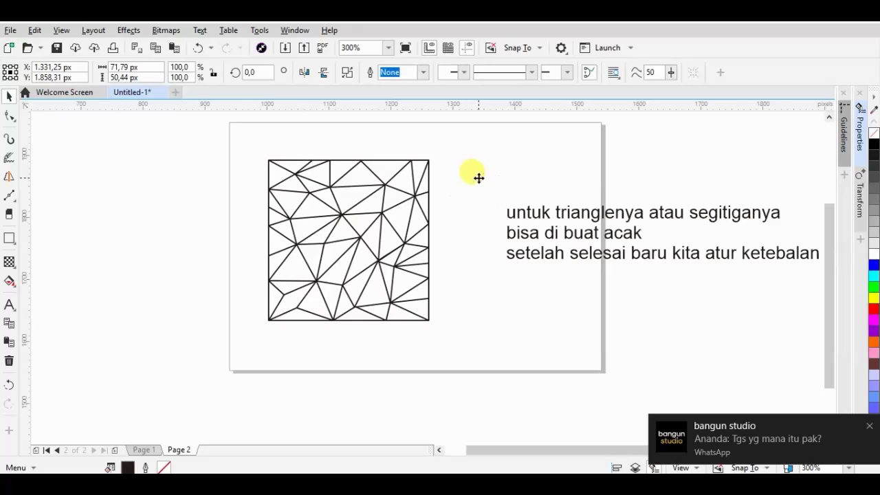
left_click(478, 180)
left_click(868, 426)
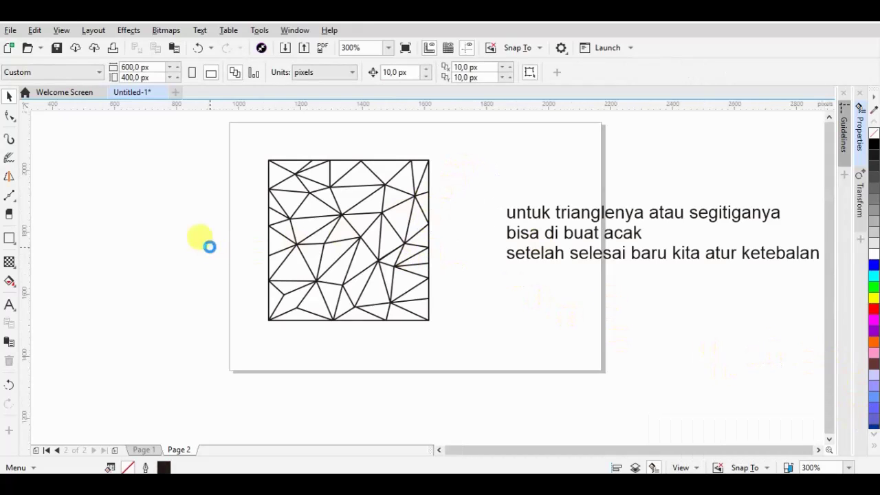
scroll(207, 246, "down", 2)
scroll(304, 246, "up", 2)
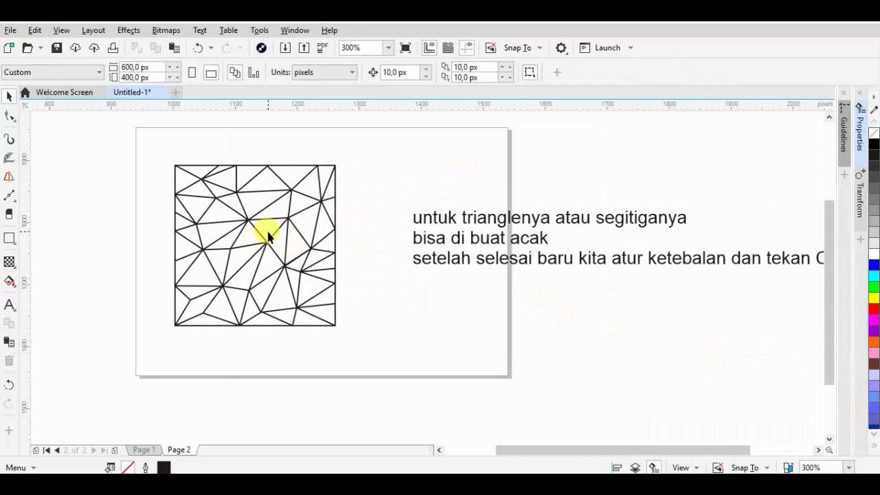